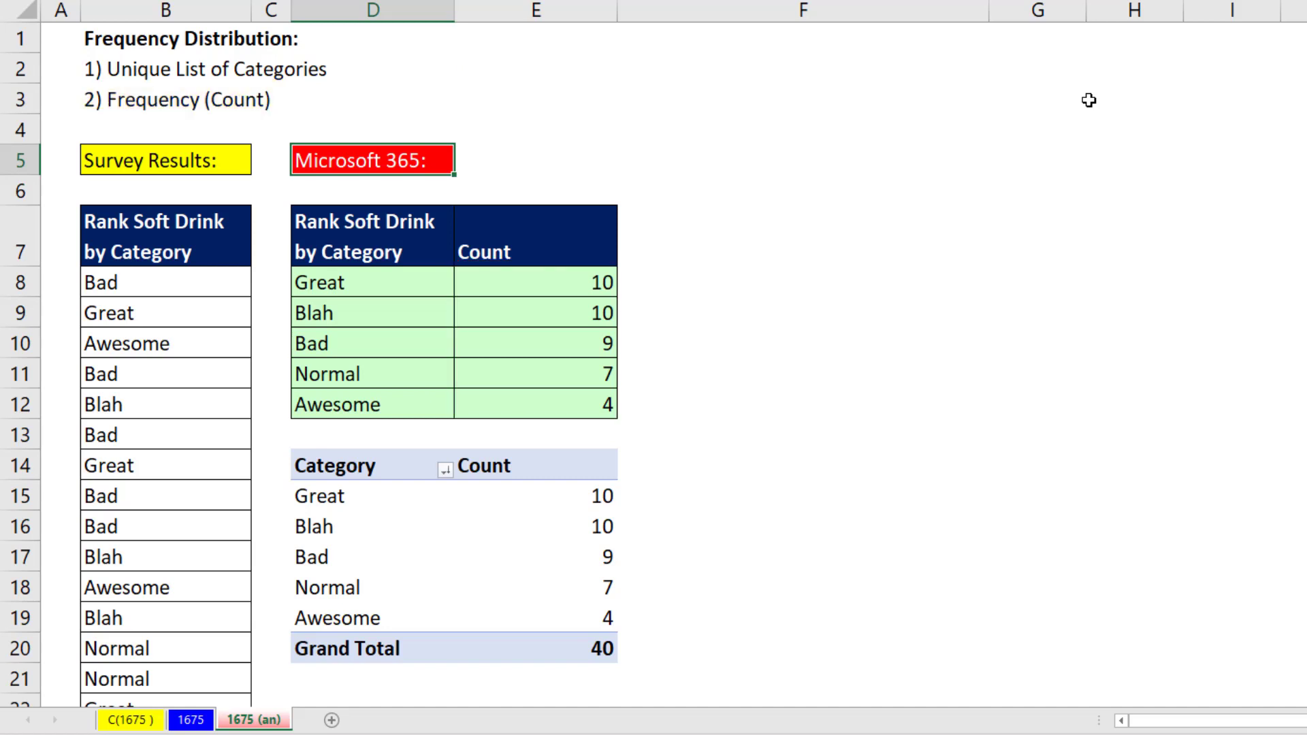
- Change the first survey rating to Great so the PivotTable counts recalculate
click(190, 333)
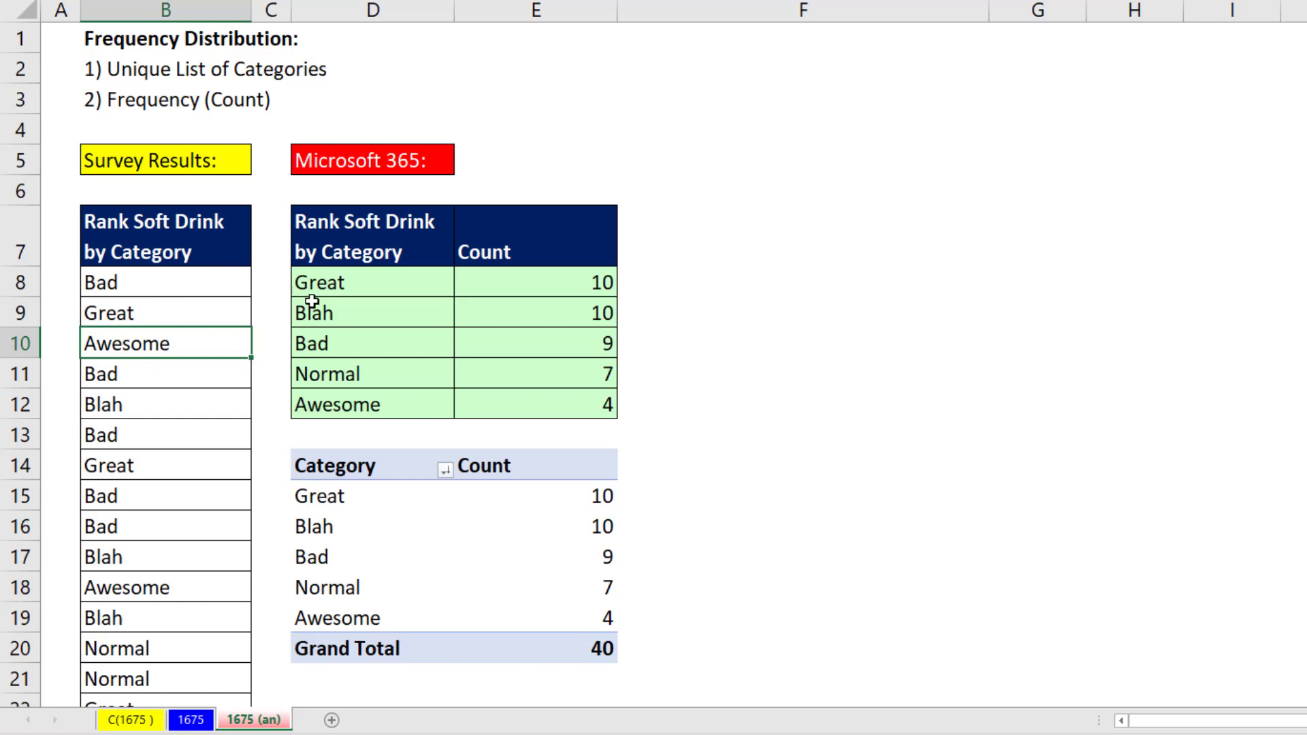
click(388, 529)
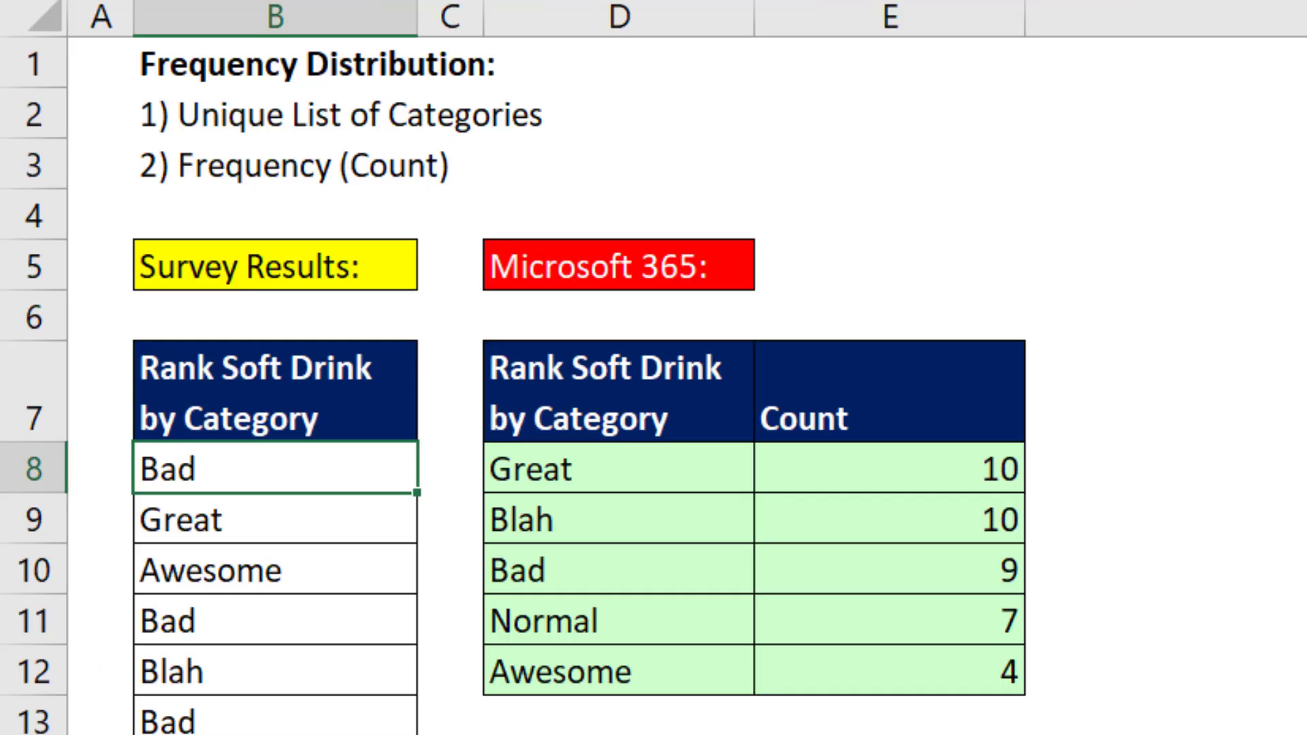
text(Great)
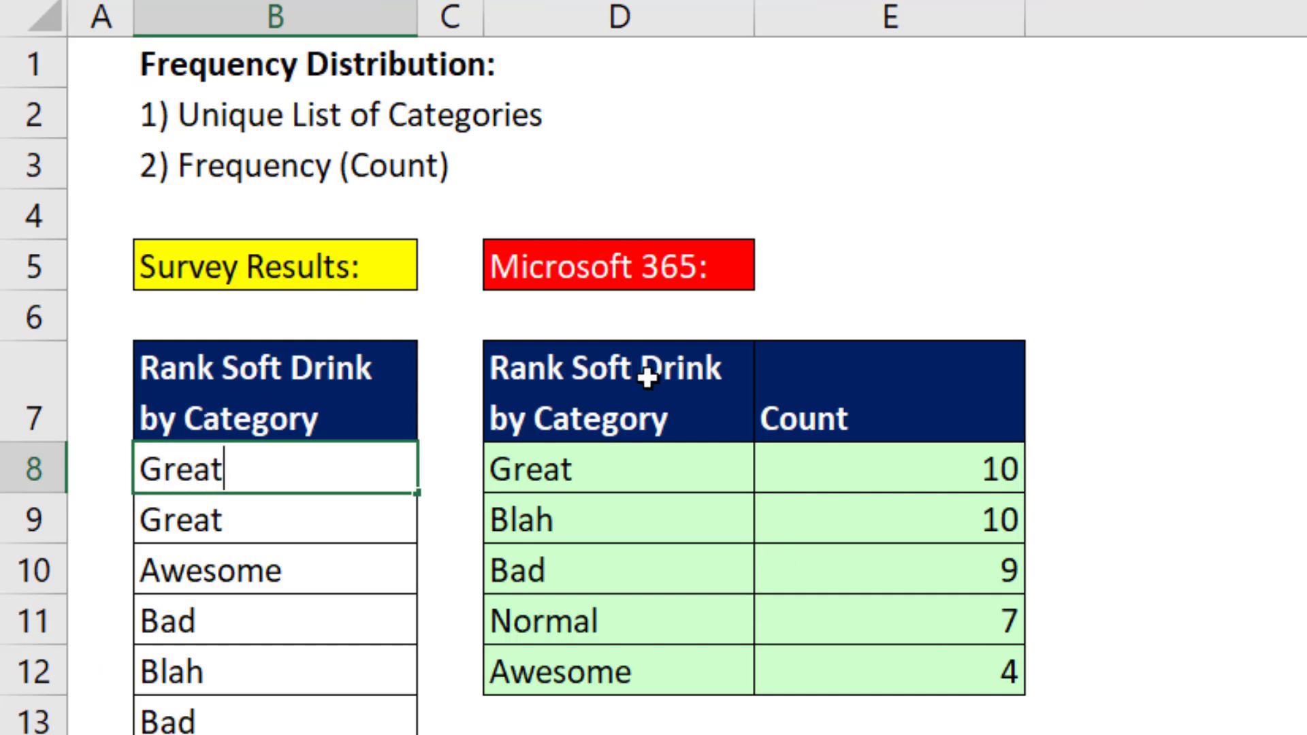
key(Return)
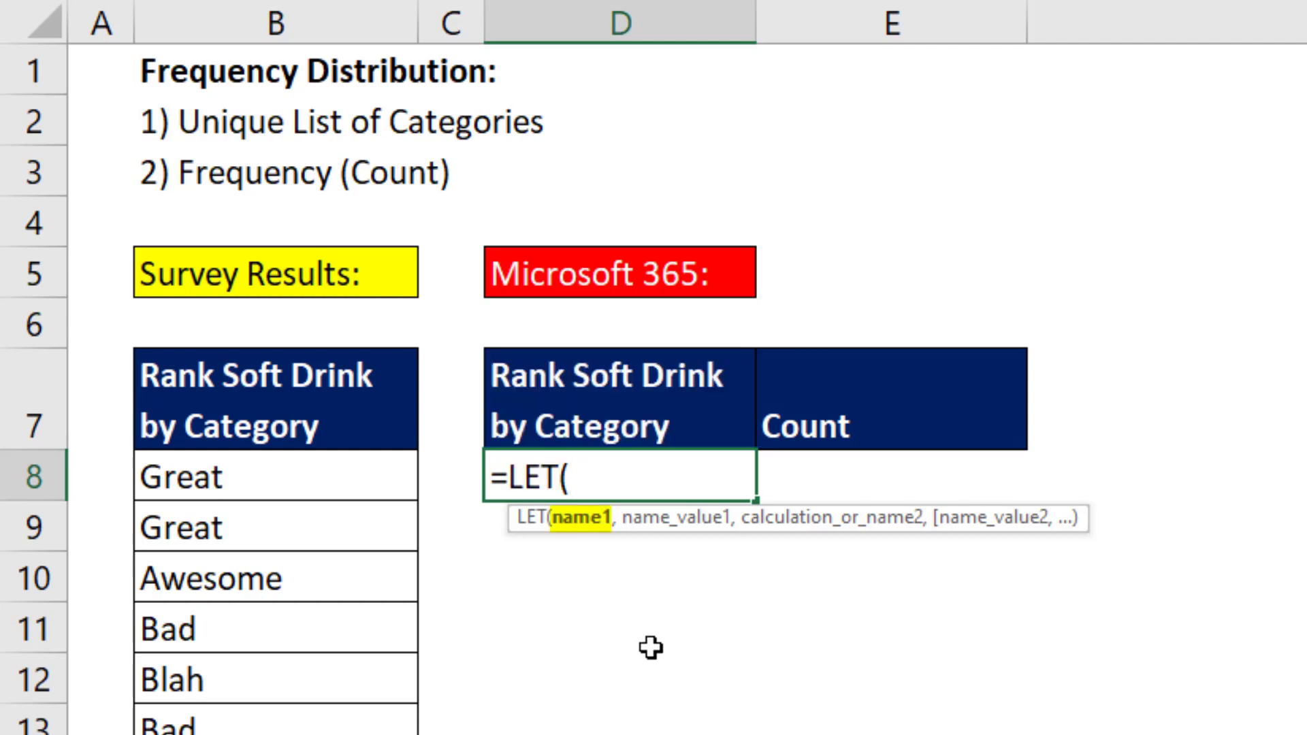
- In the D8 LET formula, define u as UNIQUE(B8:B47), followed by a comma
text(u,)
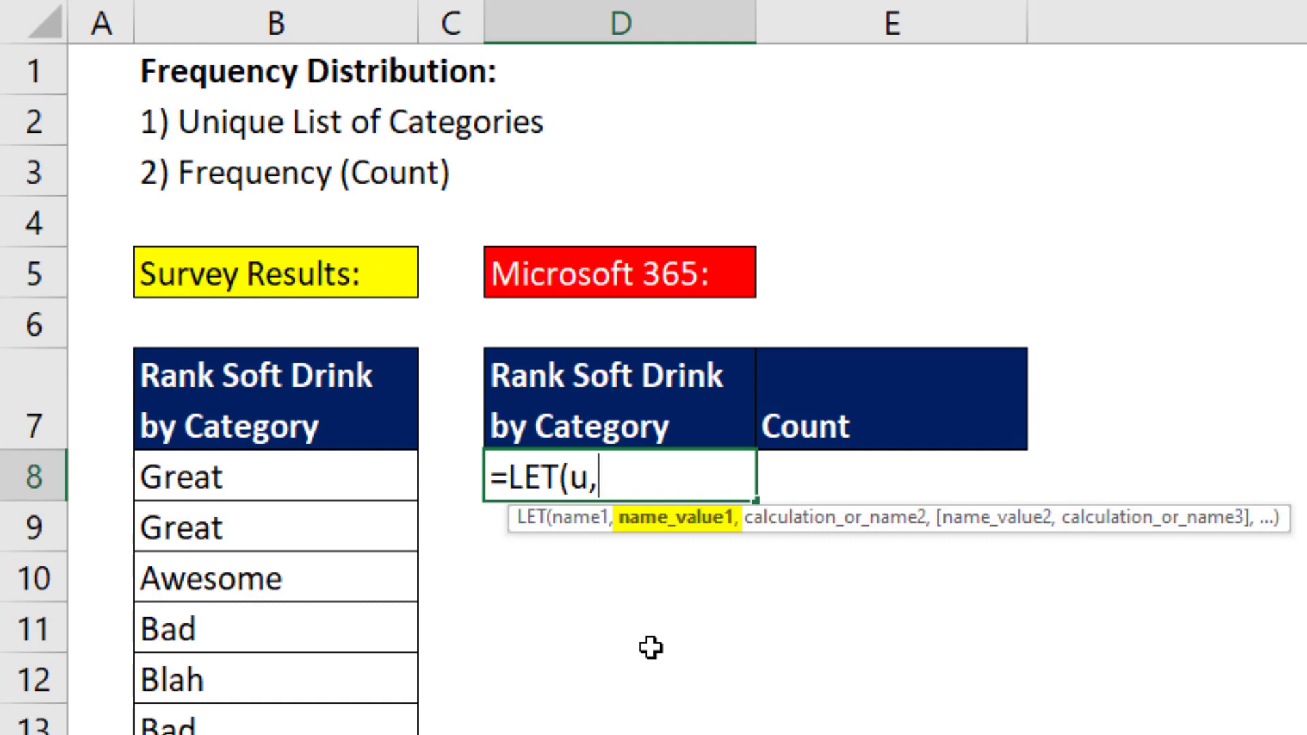
text(uniq)
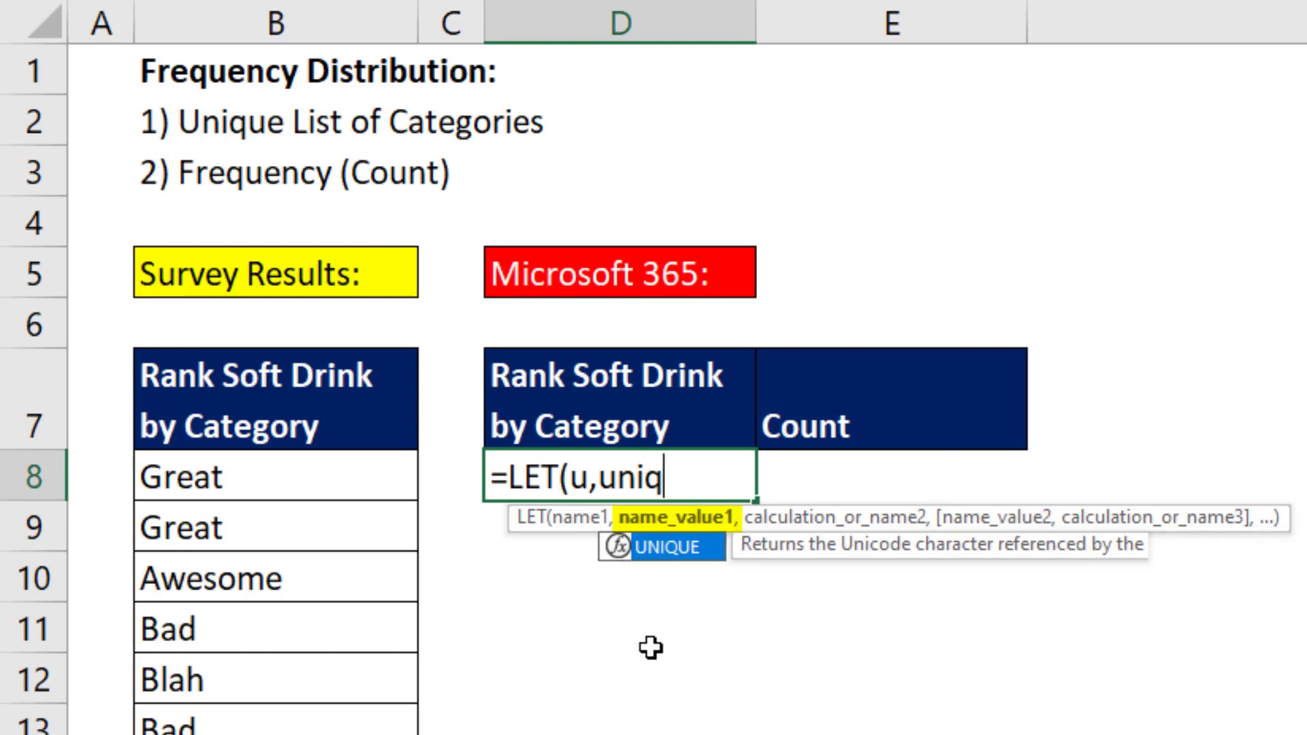
key(Tab)
click(273, 486)
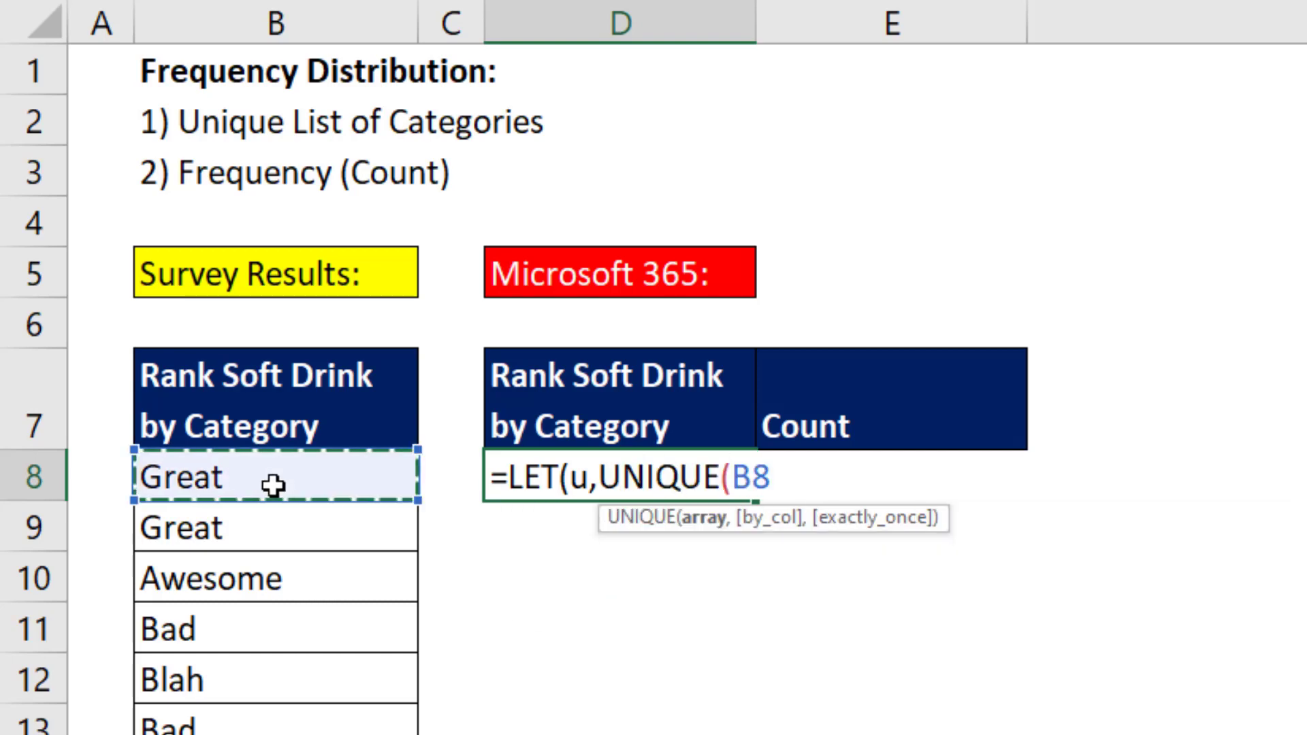
key(ctrl+shift+Down)
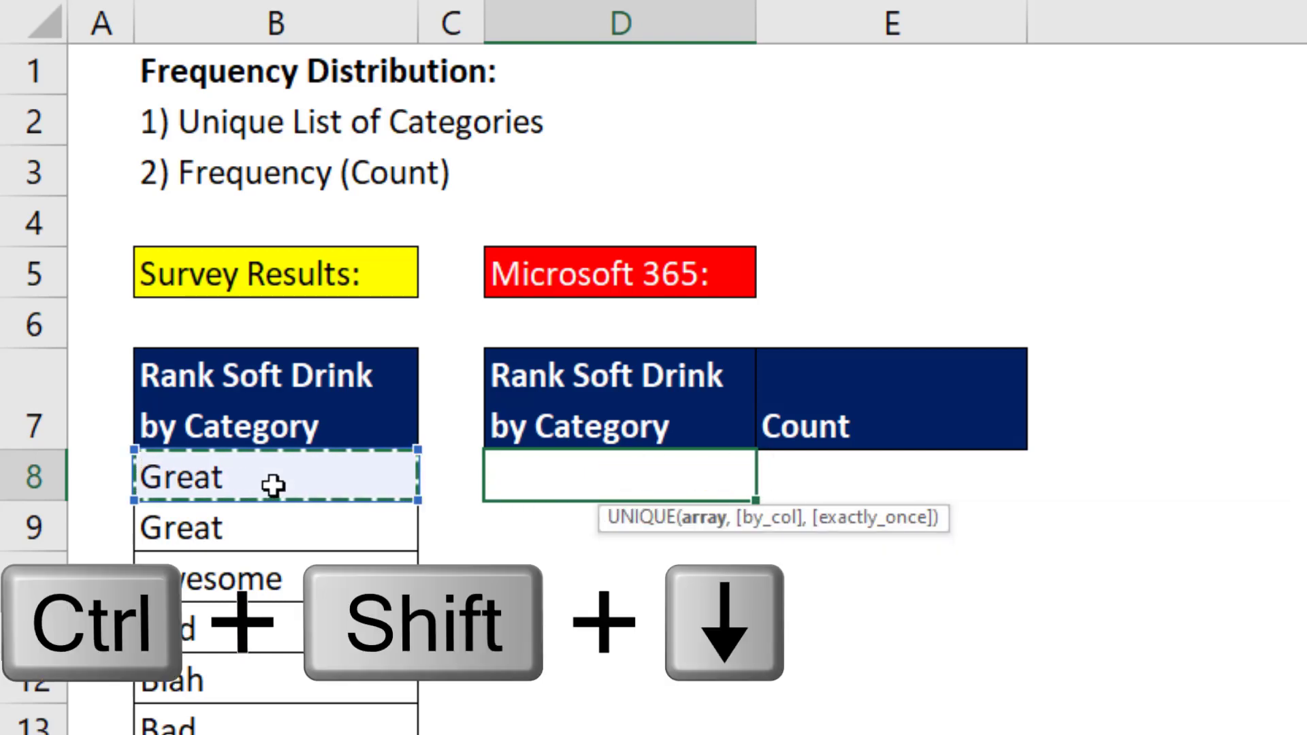
key(ctrl+BackSpace)
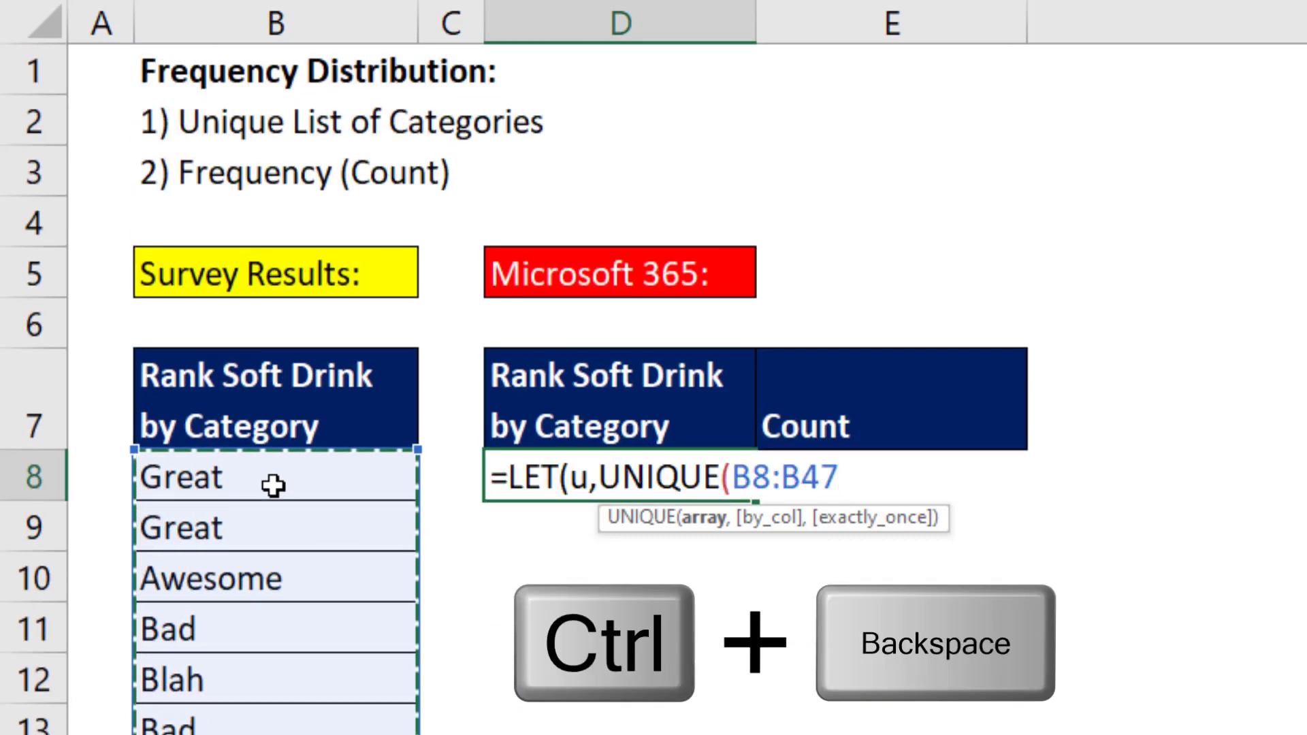
text())
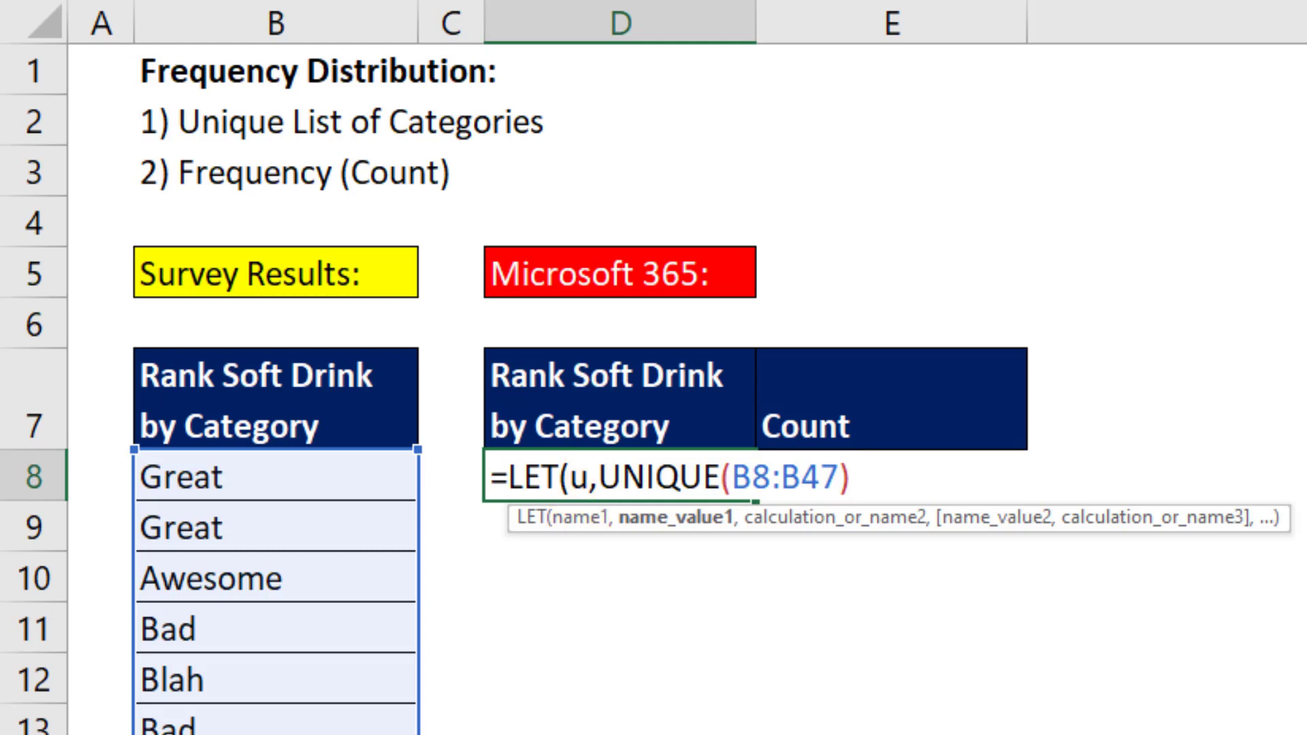
text(,)
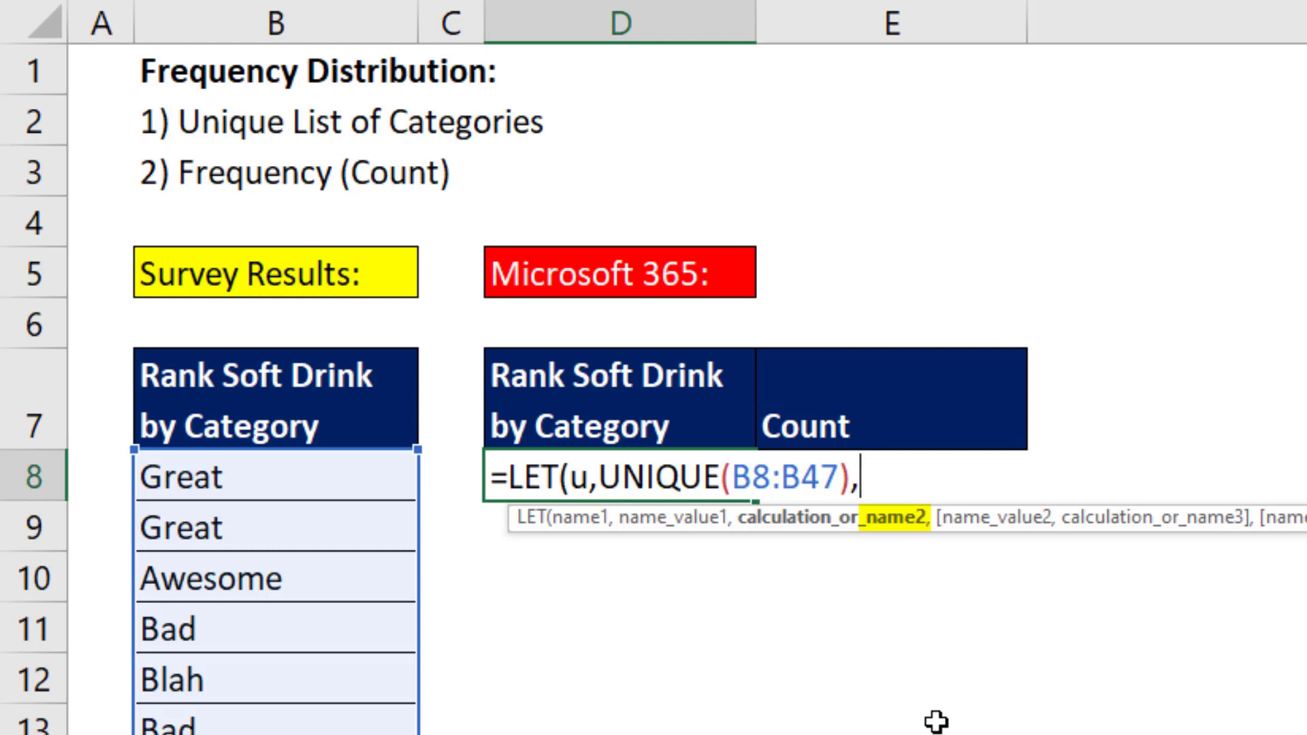
- Add variable c as COUNTIFS(B8:B47,u) to count each unique rating
text(c)
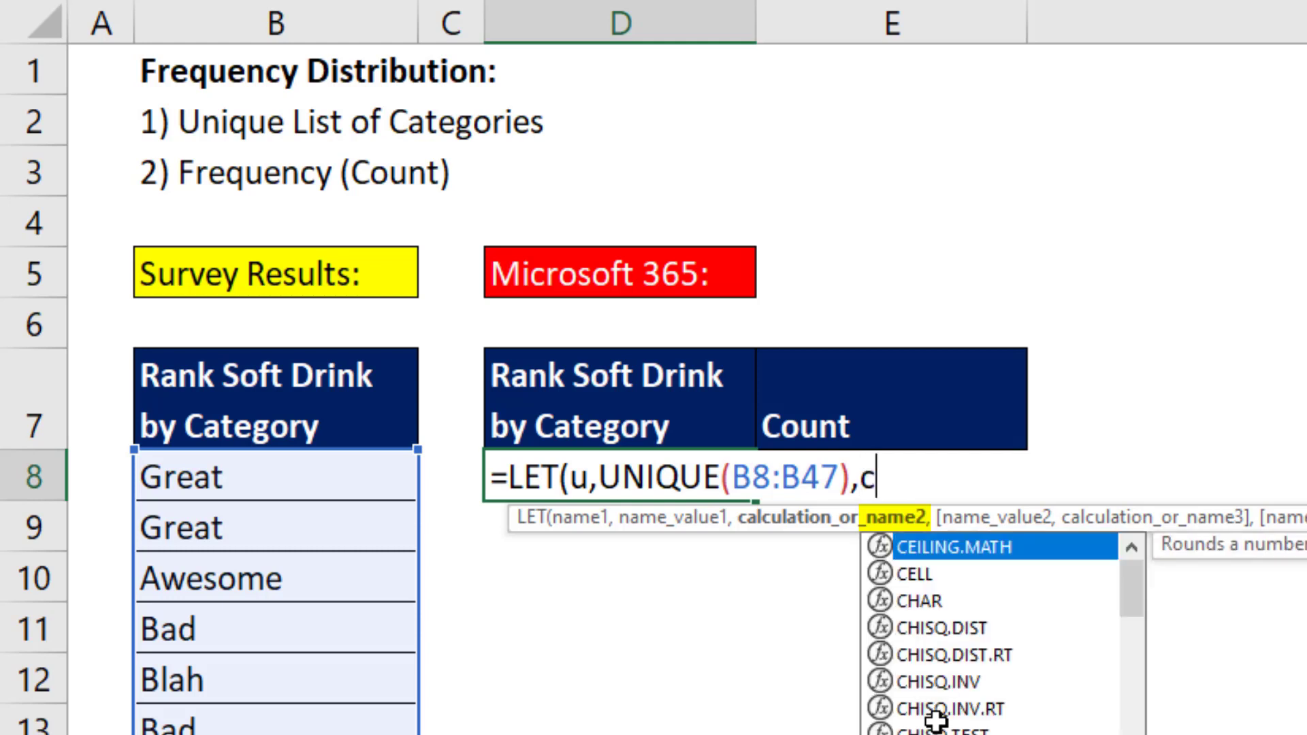
text(,)
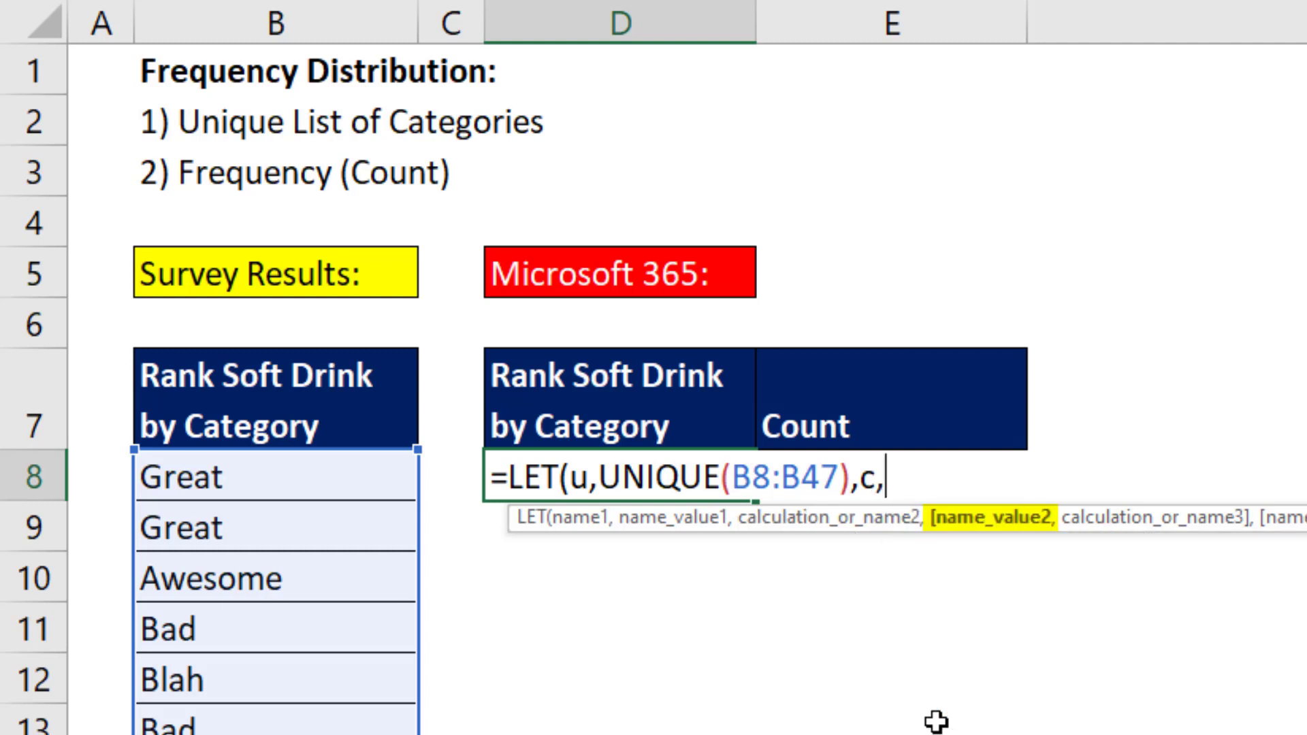
text(counti)
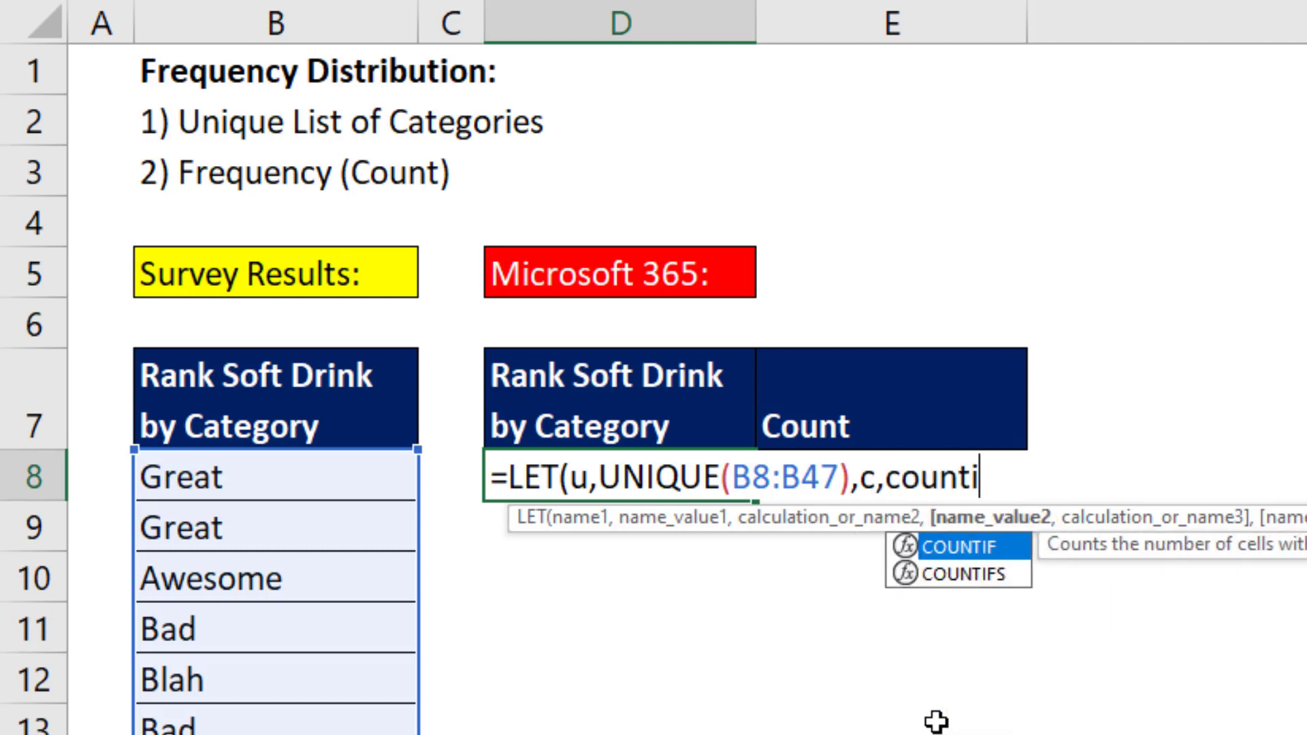
key(Tab)
key(BackSpace)
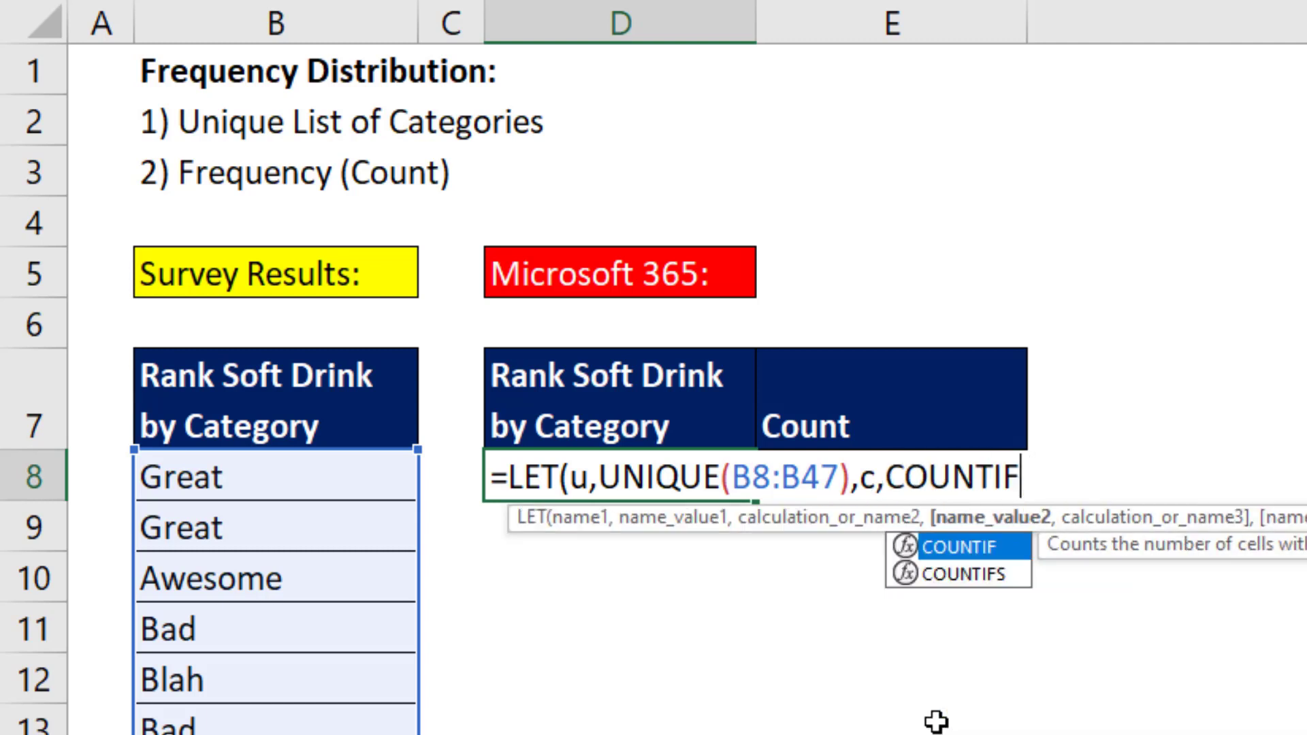
text(s()
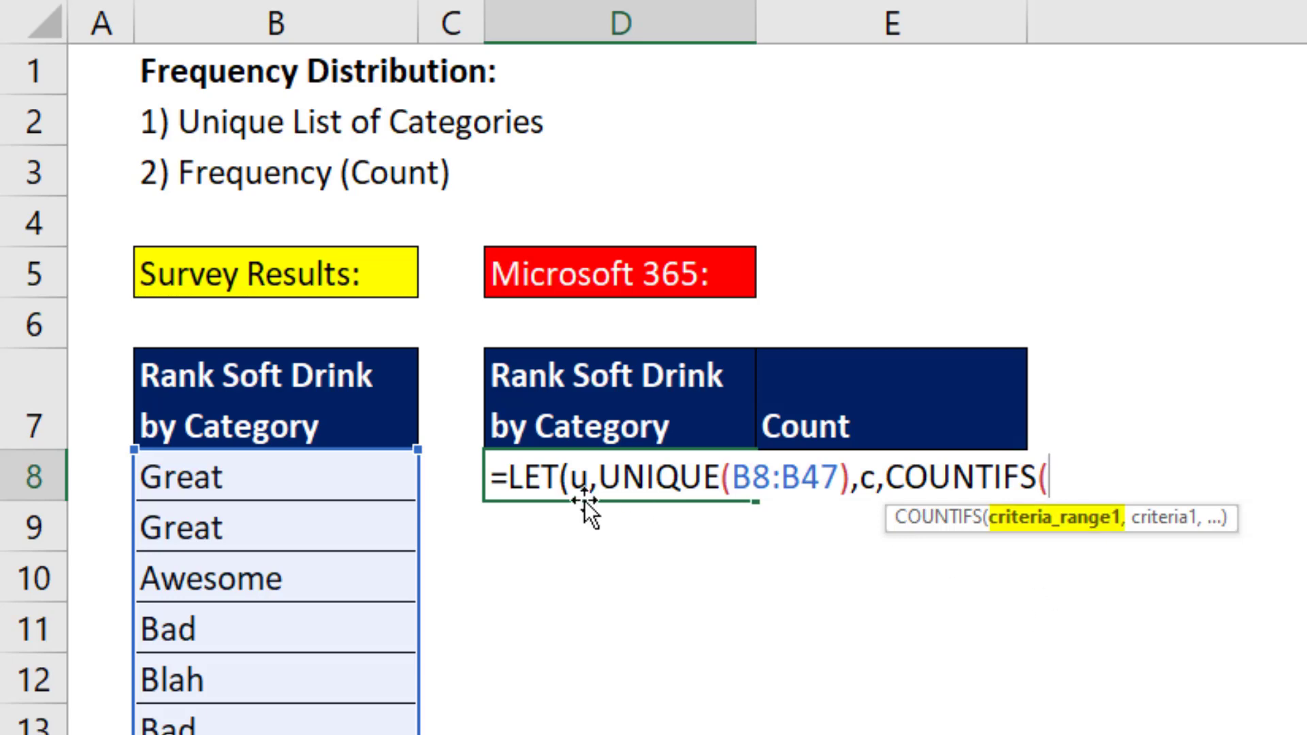
click(305, 472)
key(ctrl+shift+Down)
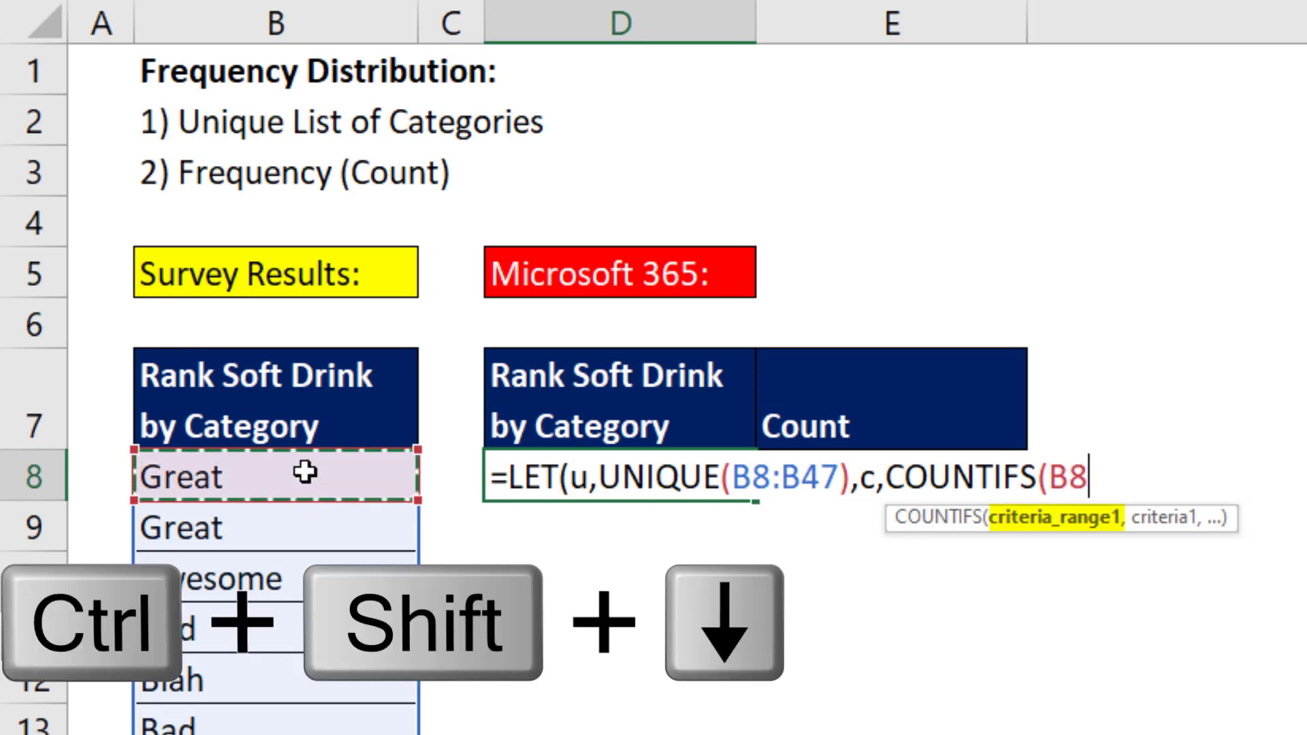
key(ctrl+BackSpace)
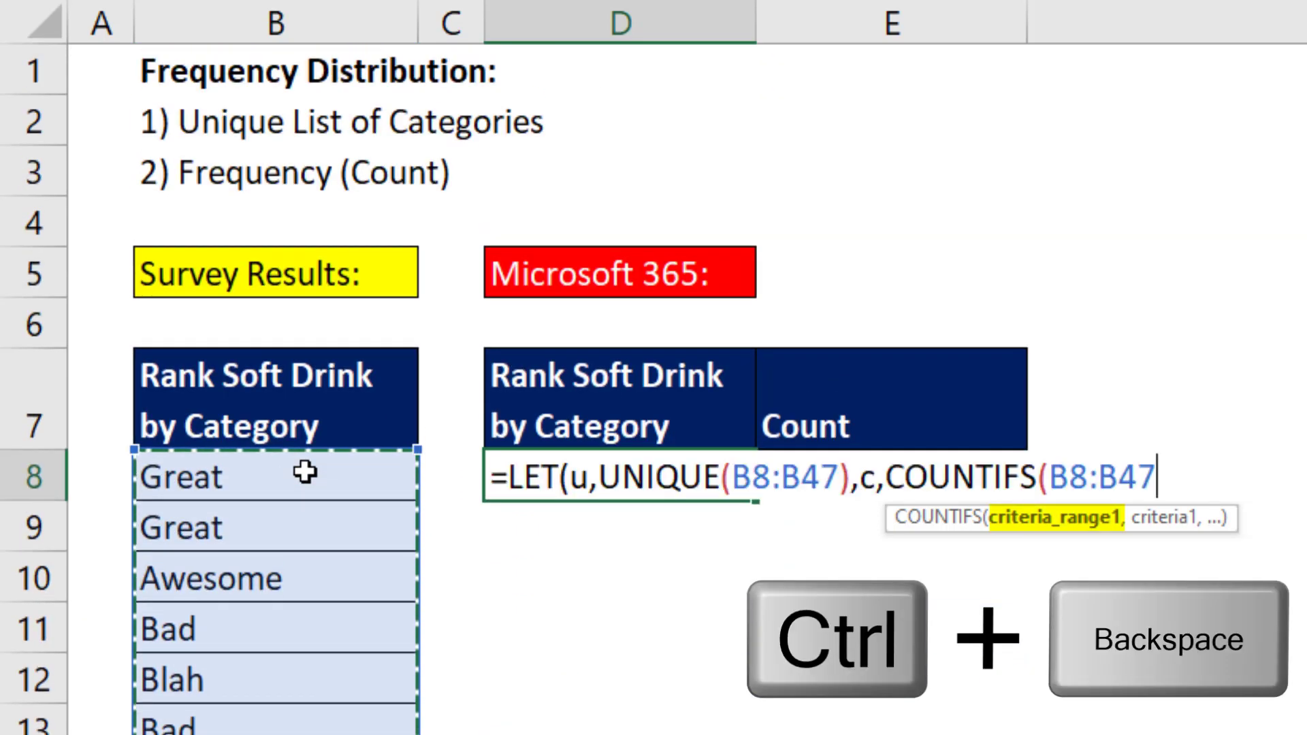
text(,)
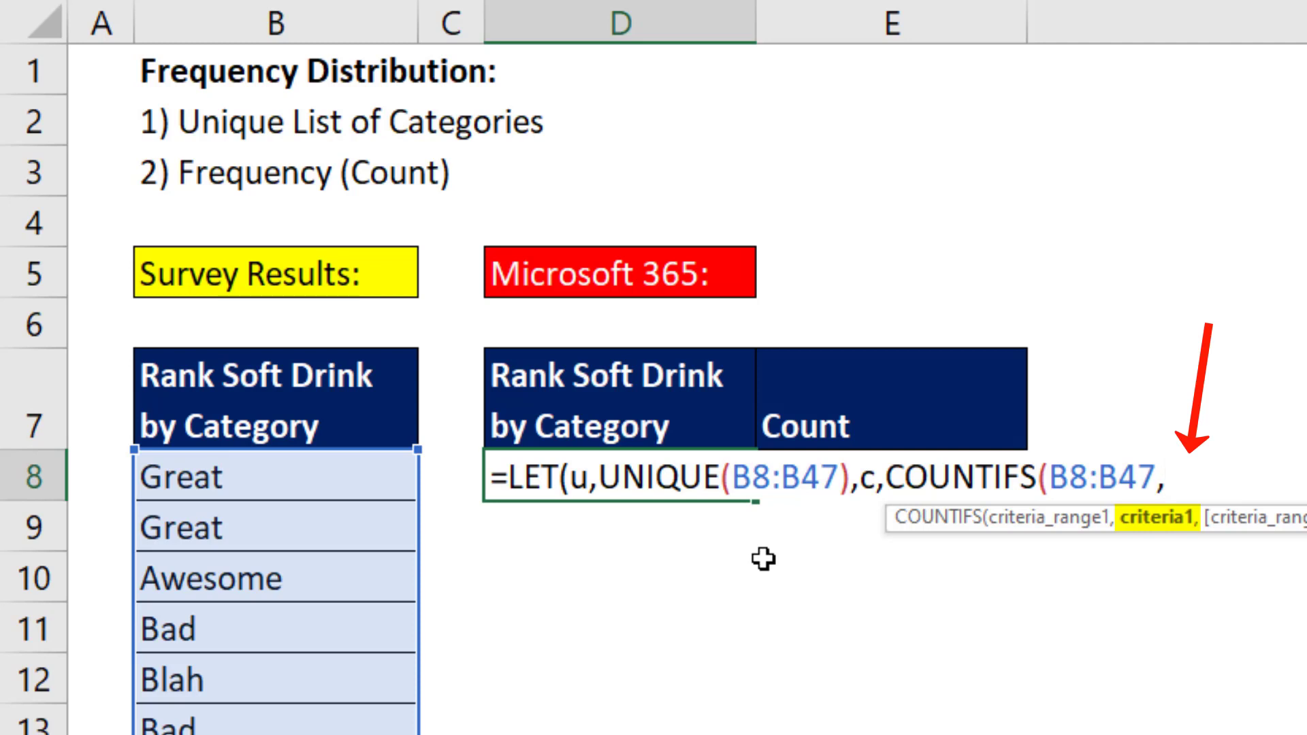
text(u)
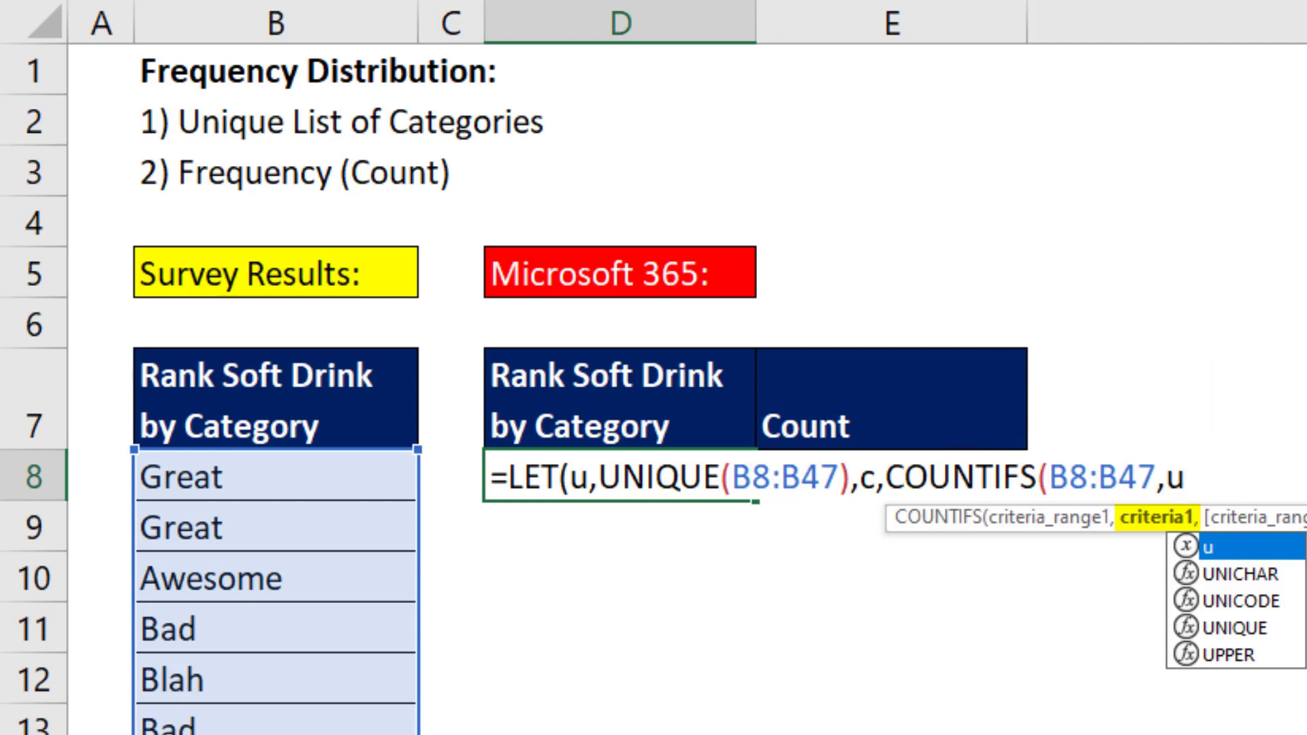
text())
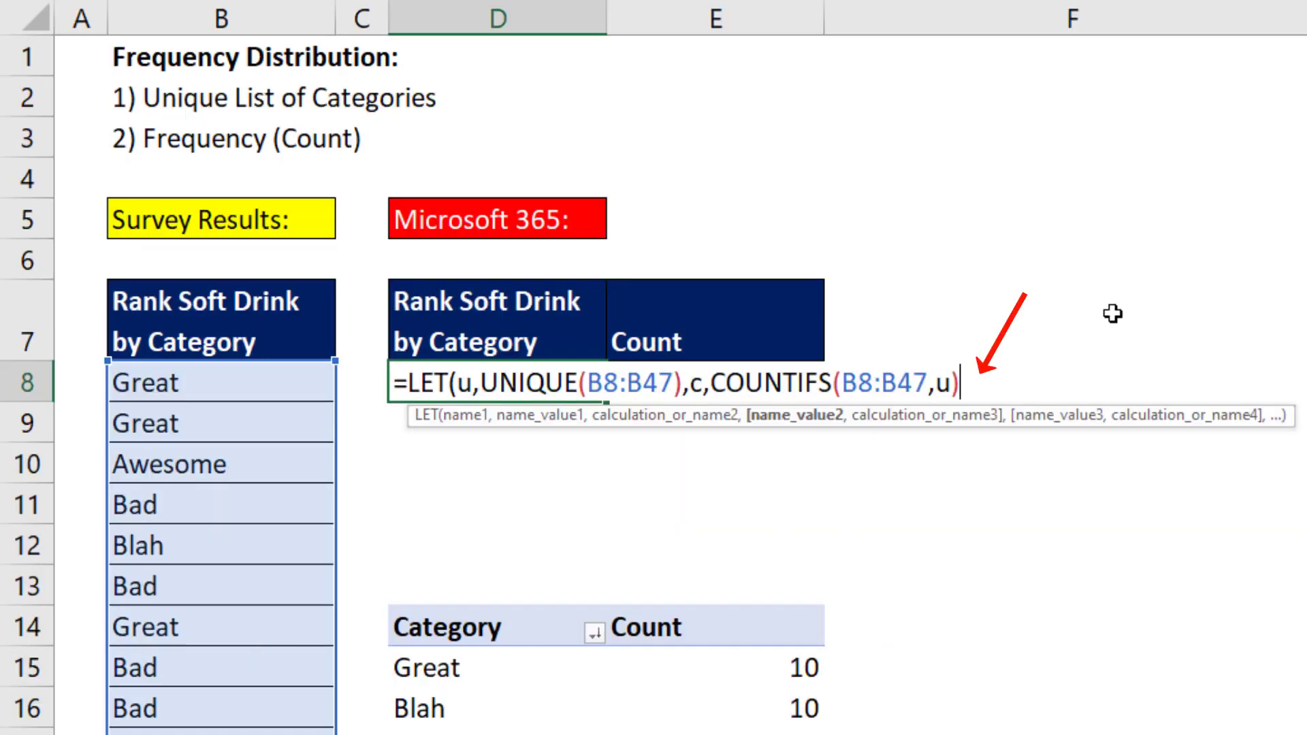
- Define r as CHOOSE({1,2},u,c), return r, and enter the formula to spill categories with counts
text(,)
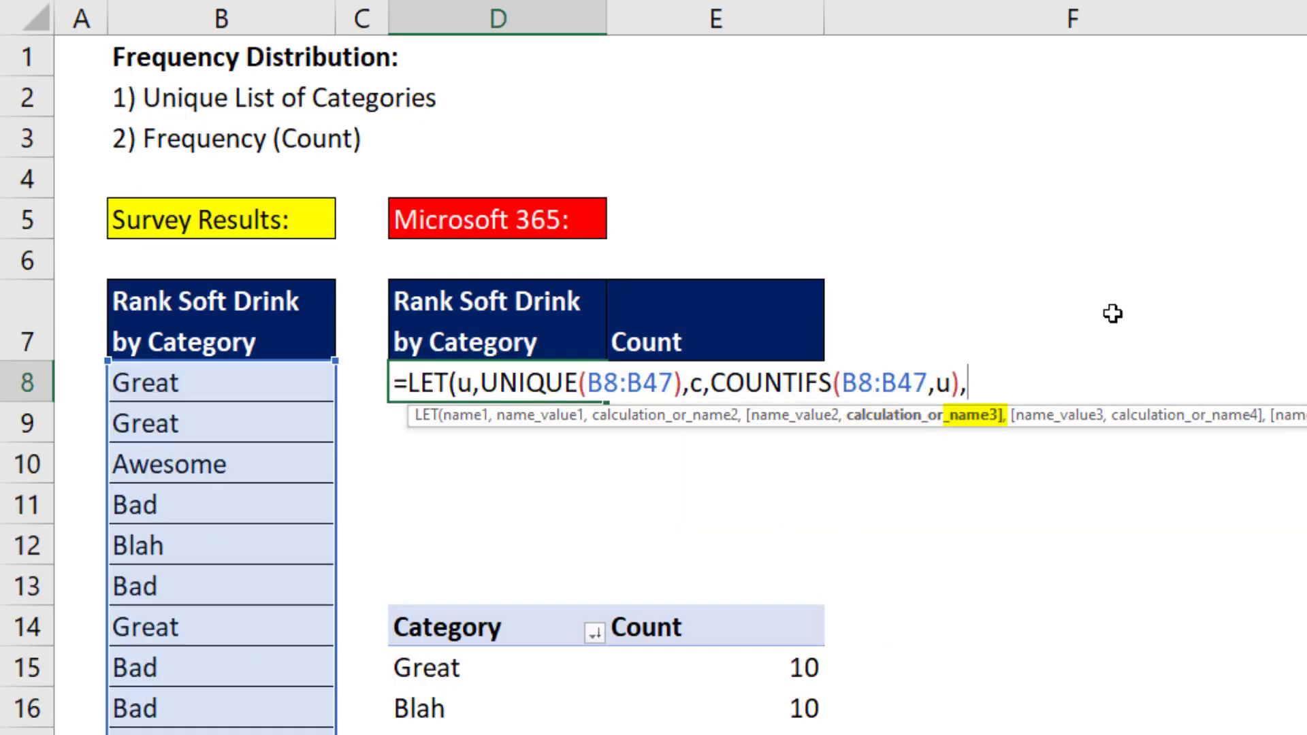
text(r)
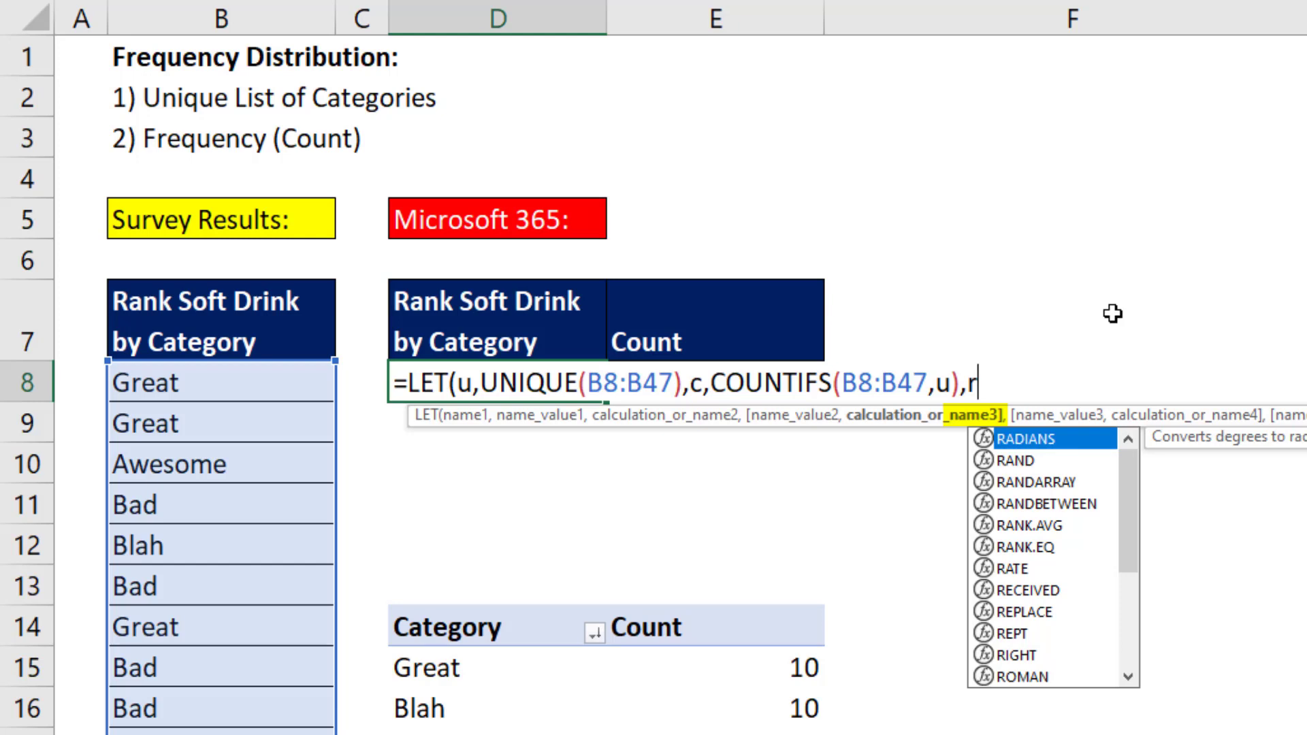
text(,)
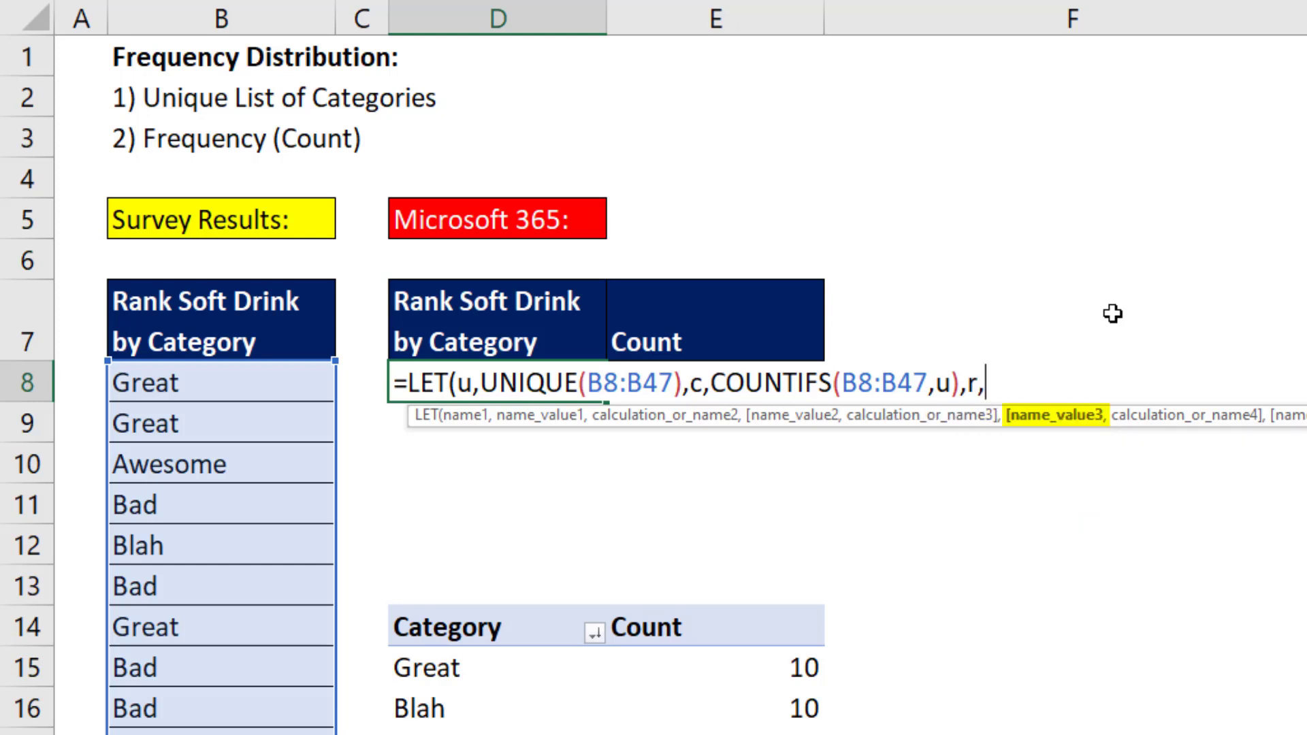
text(cho)
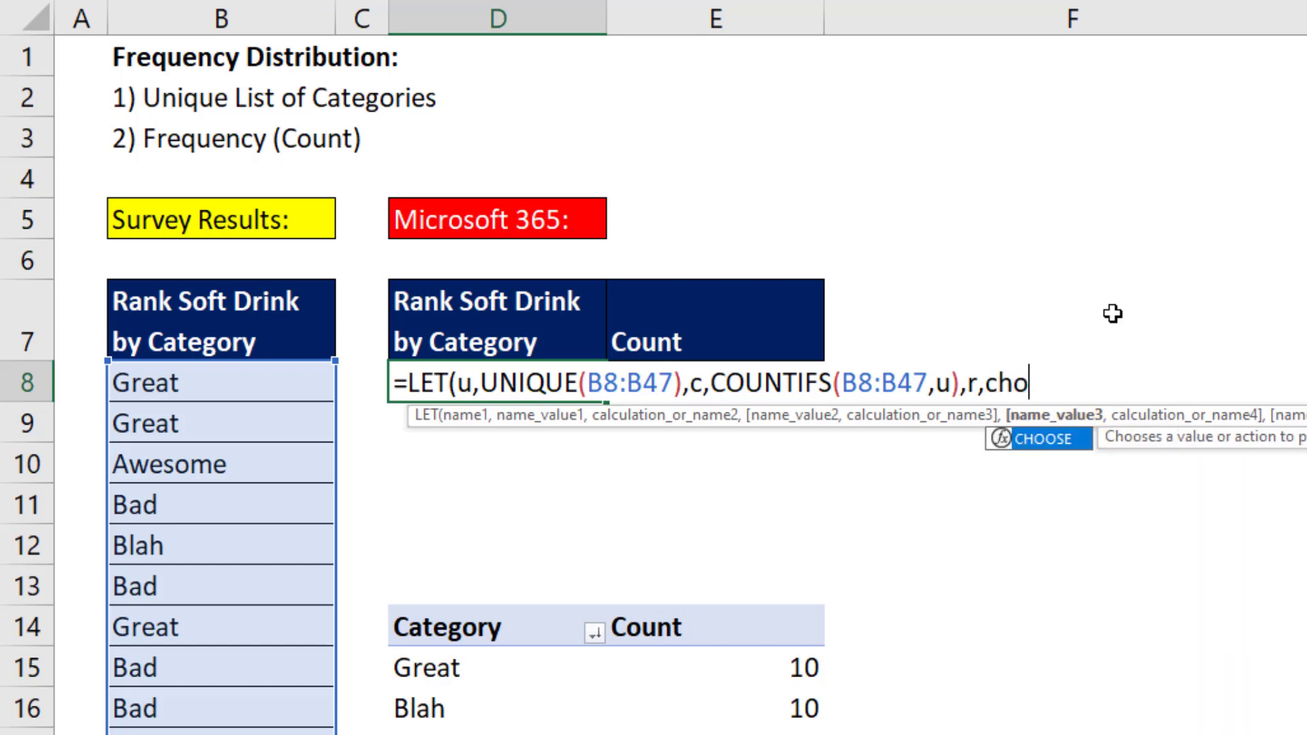
key(Tab)
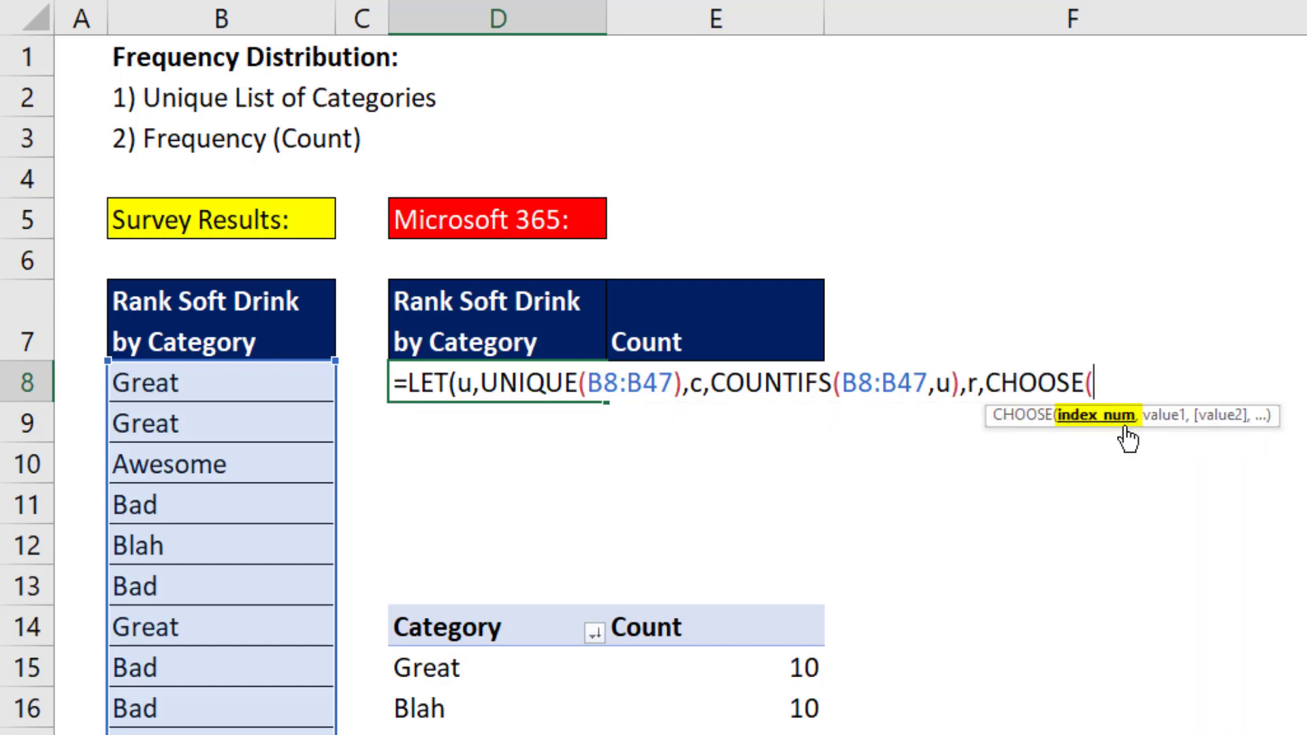
text({)
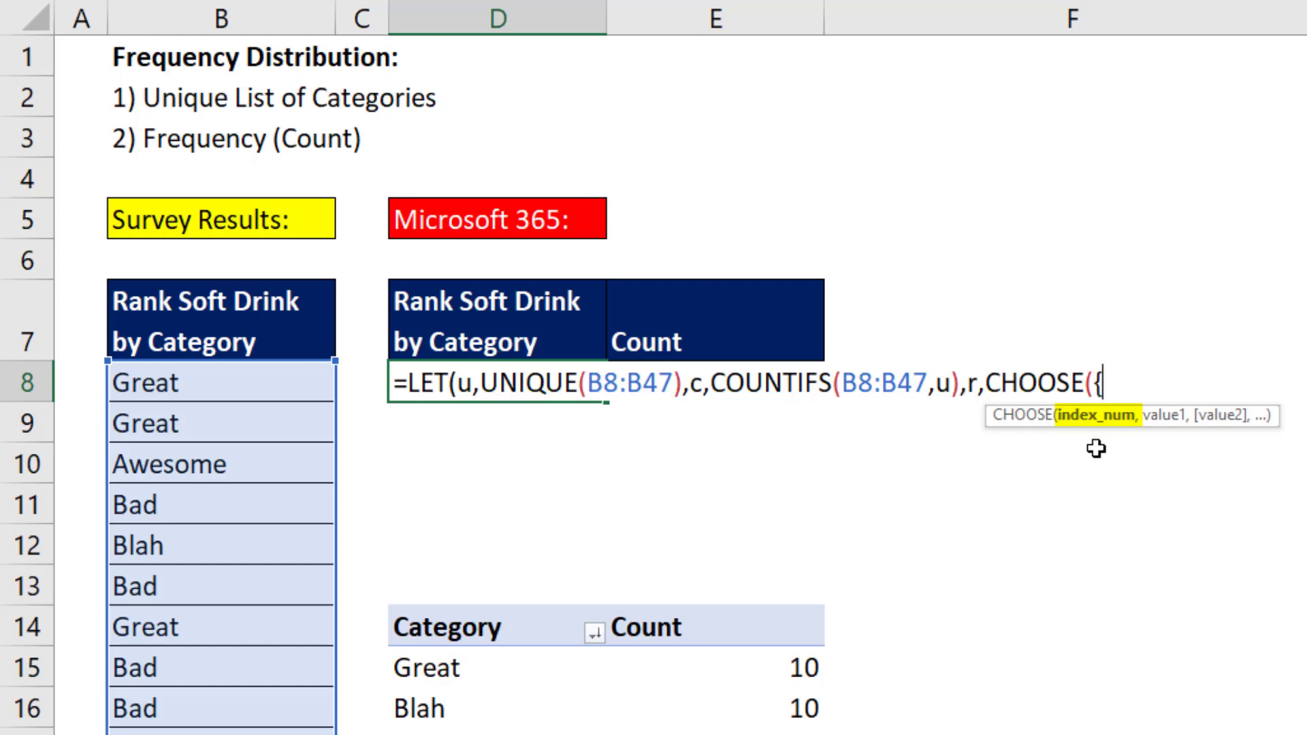
text(1,2})
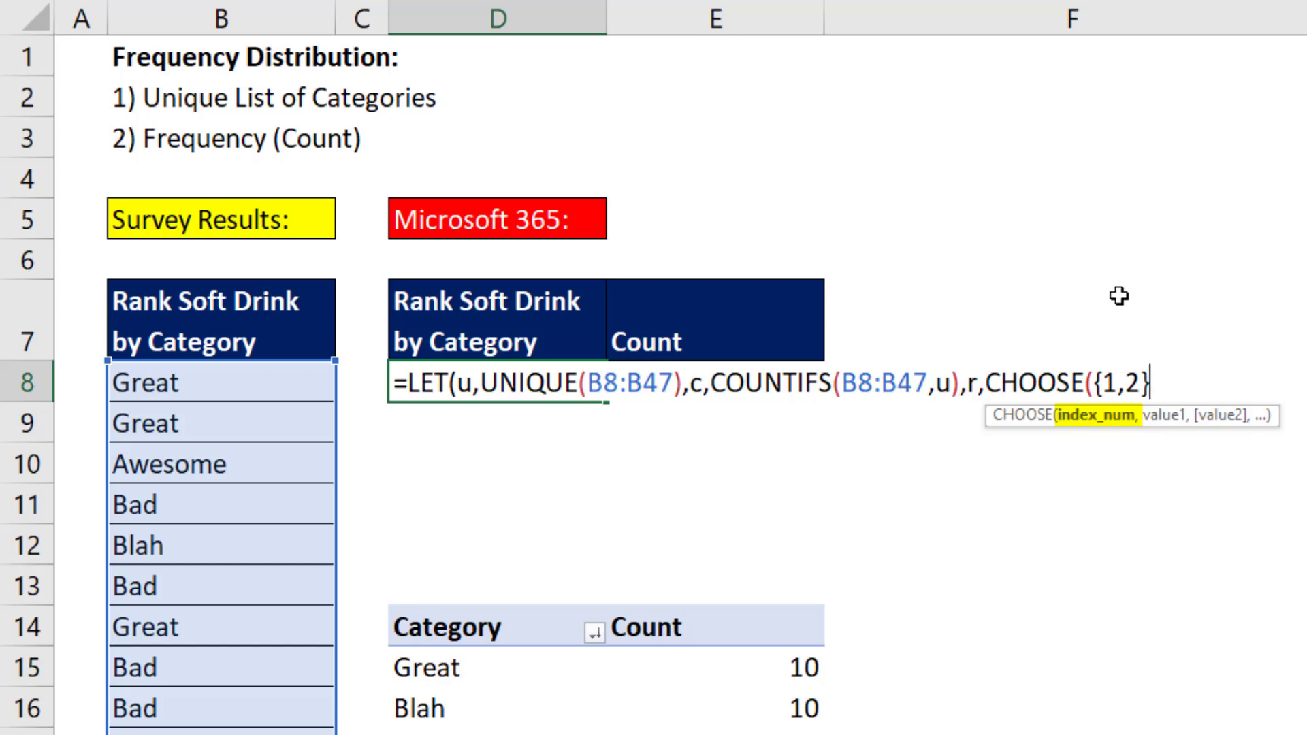
text(,)
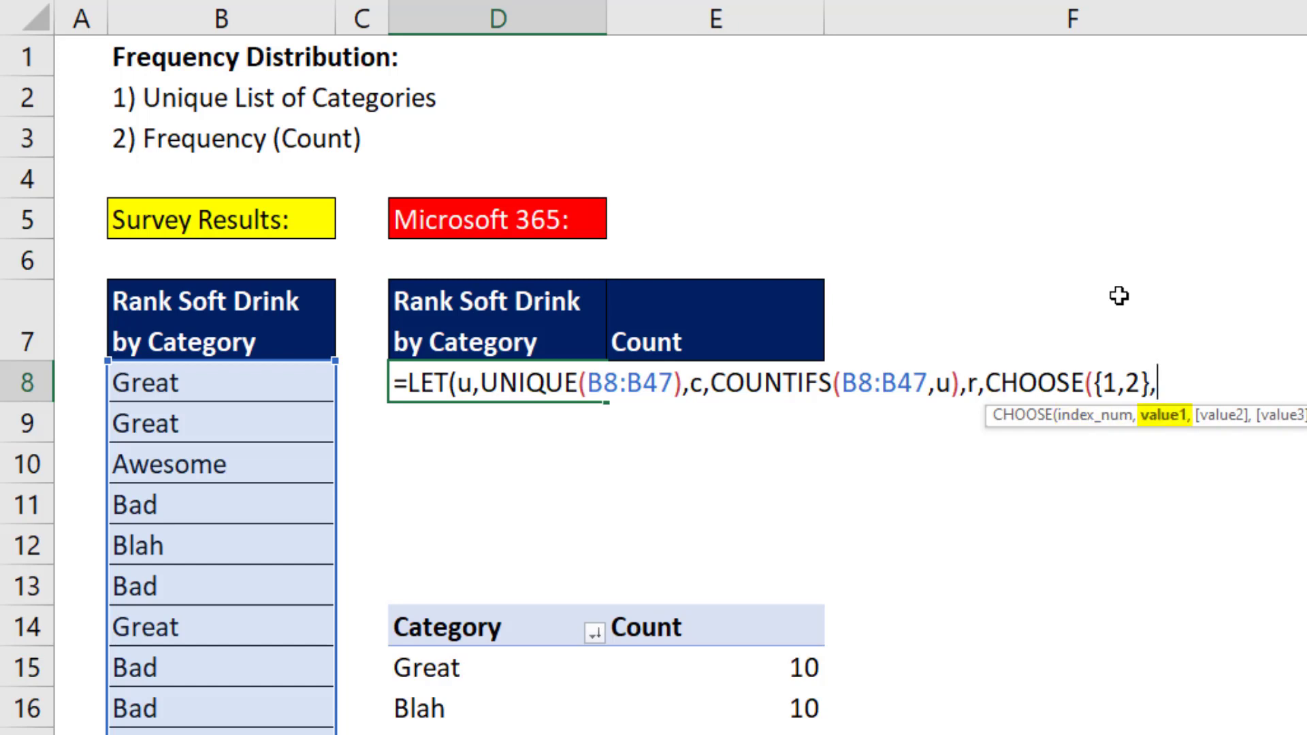
text(u)
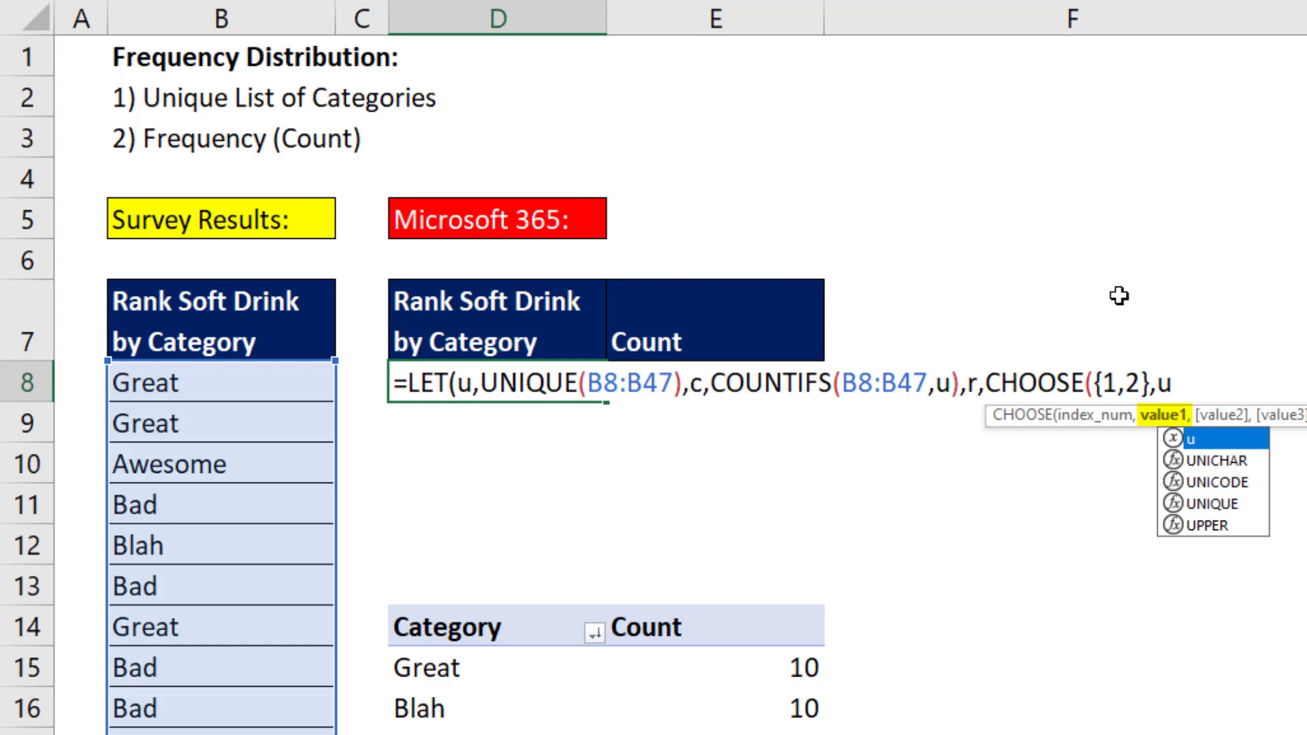
text(,)
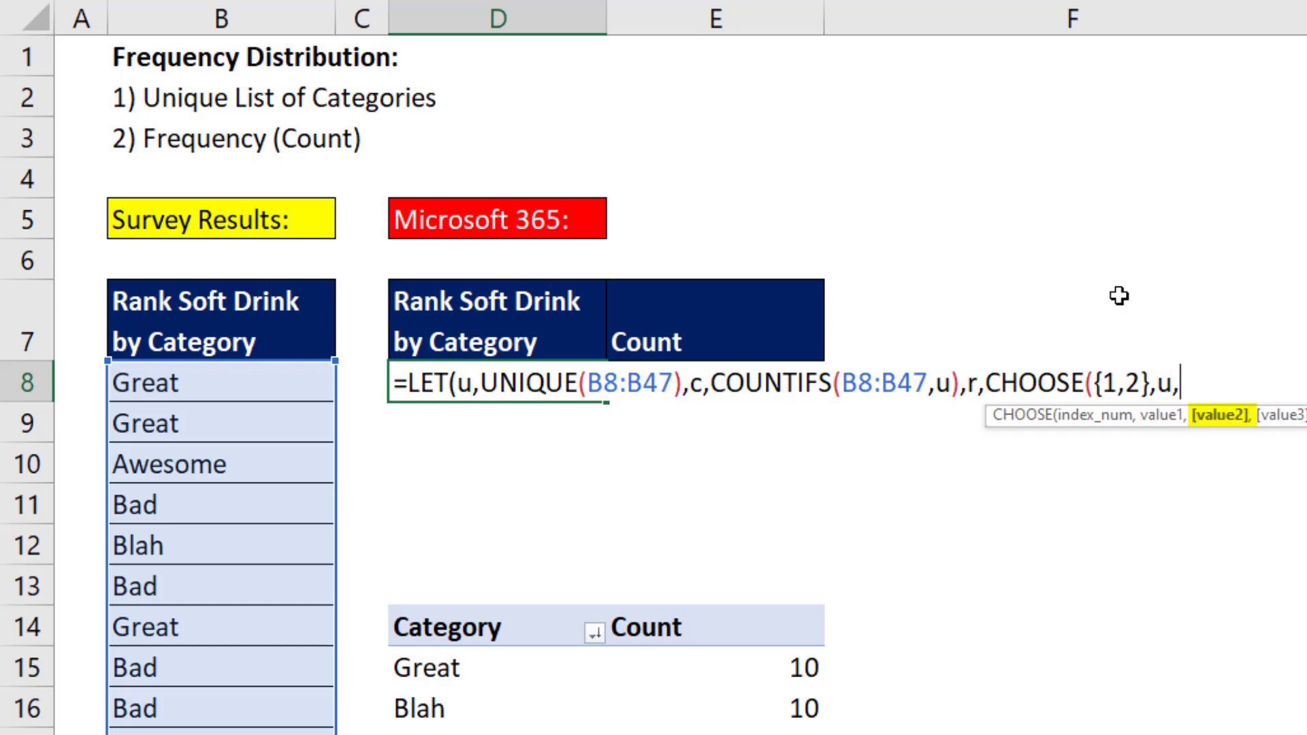
text(c)
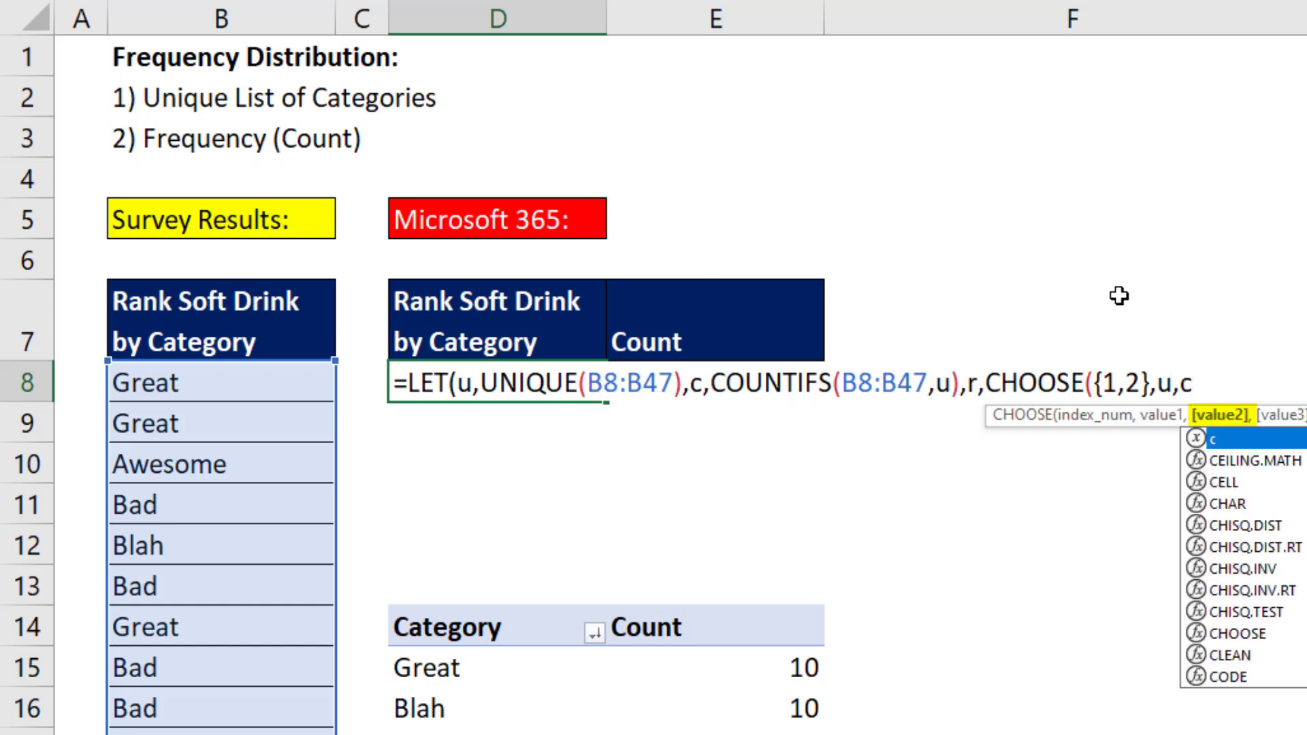
text())
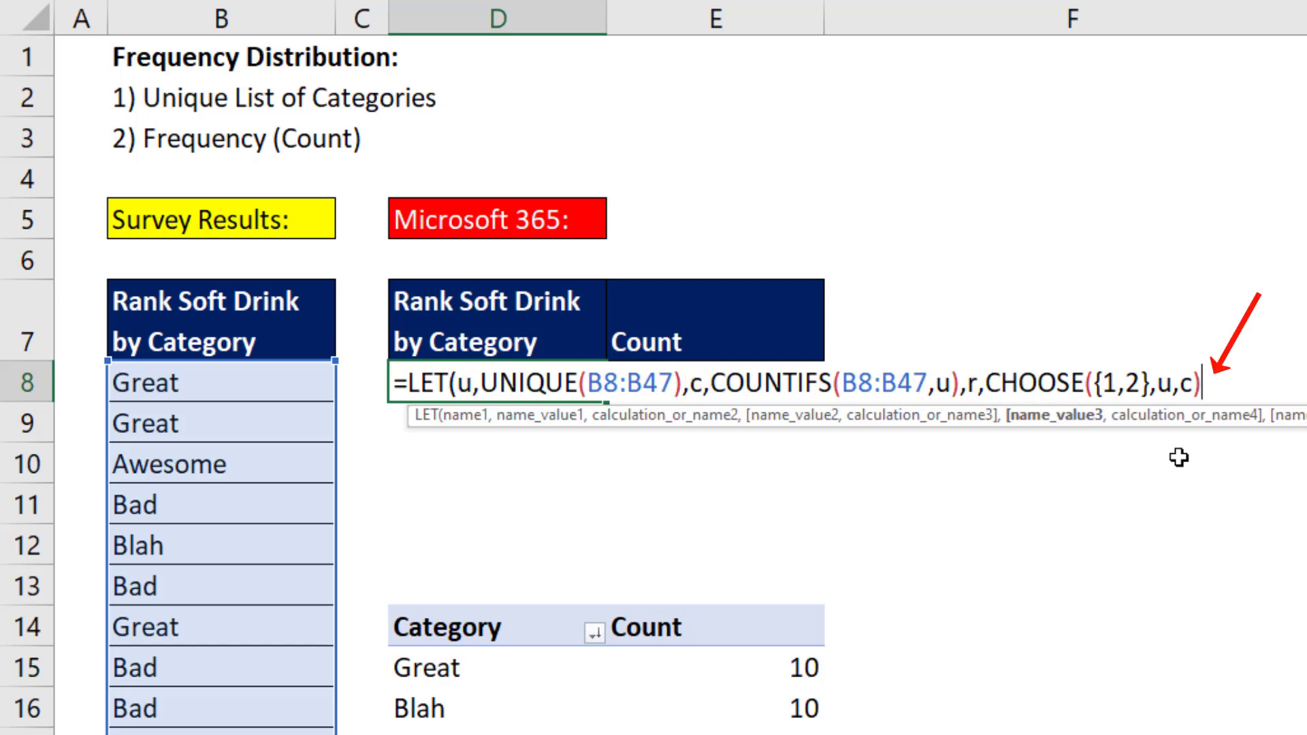
text(,)
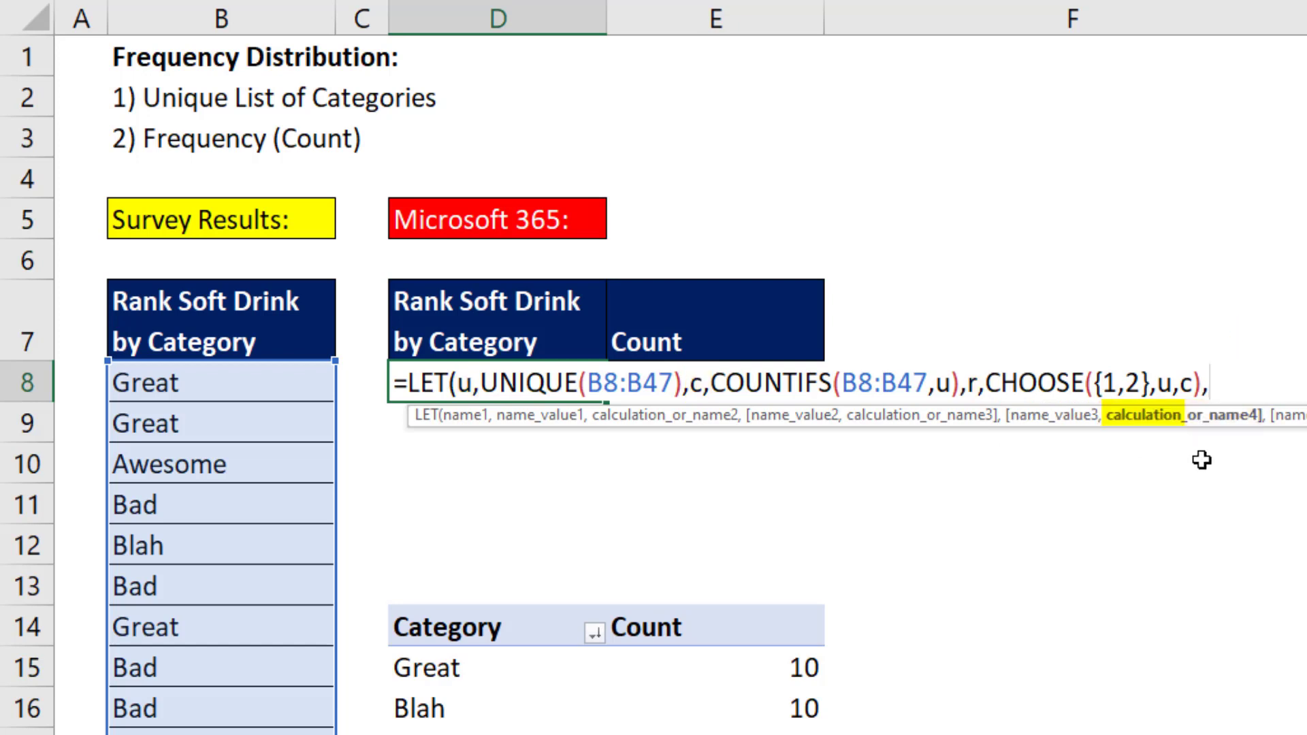
text(r)
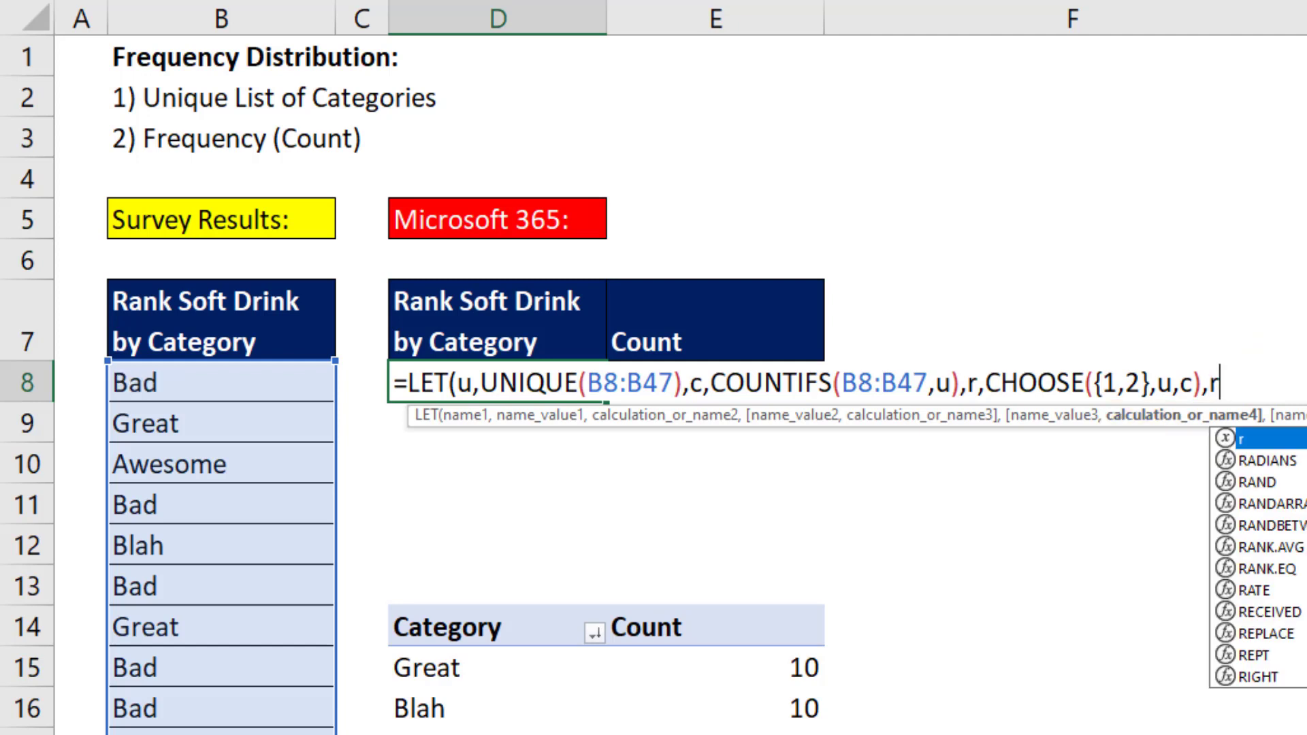
text())
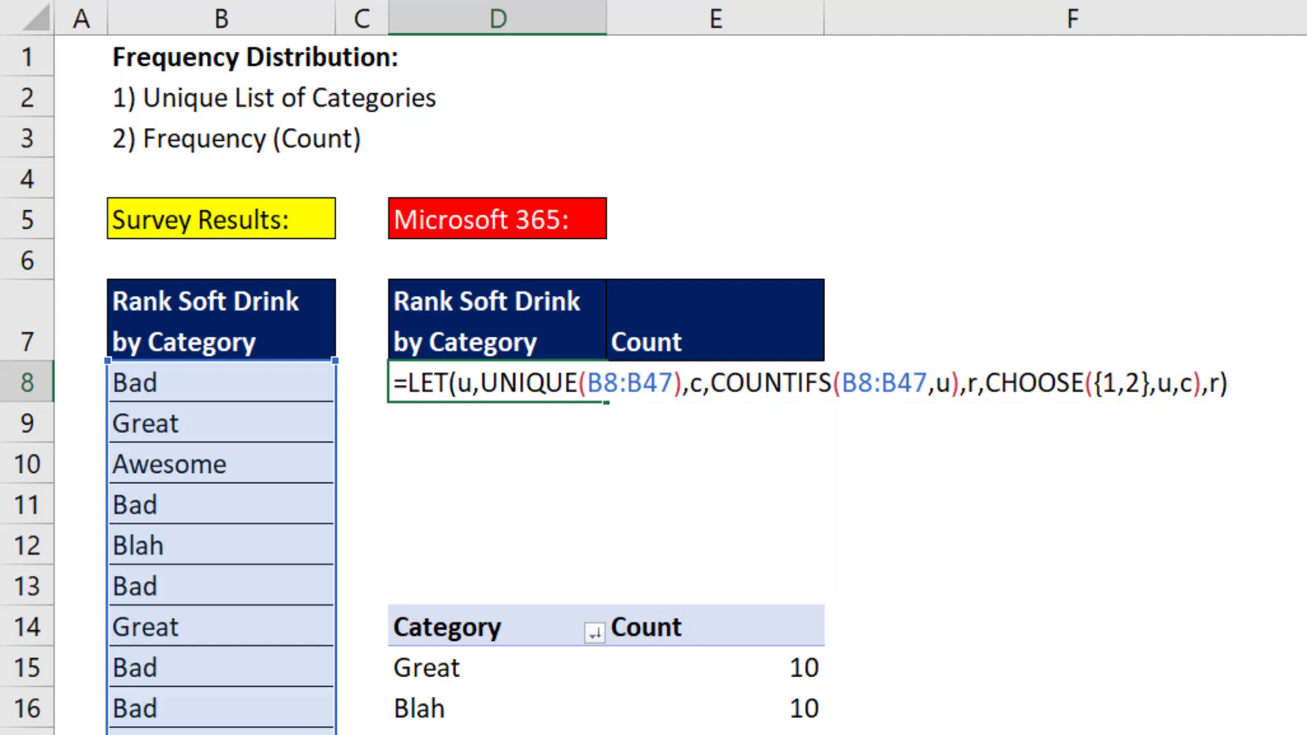
key(Return)
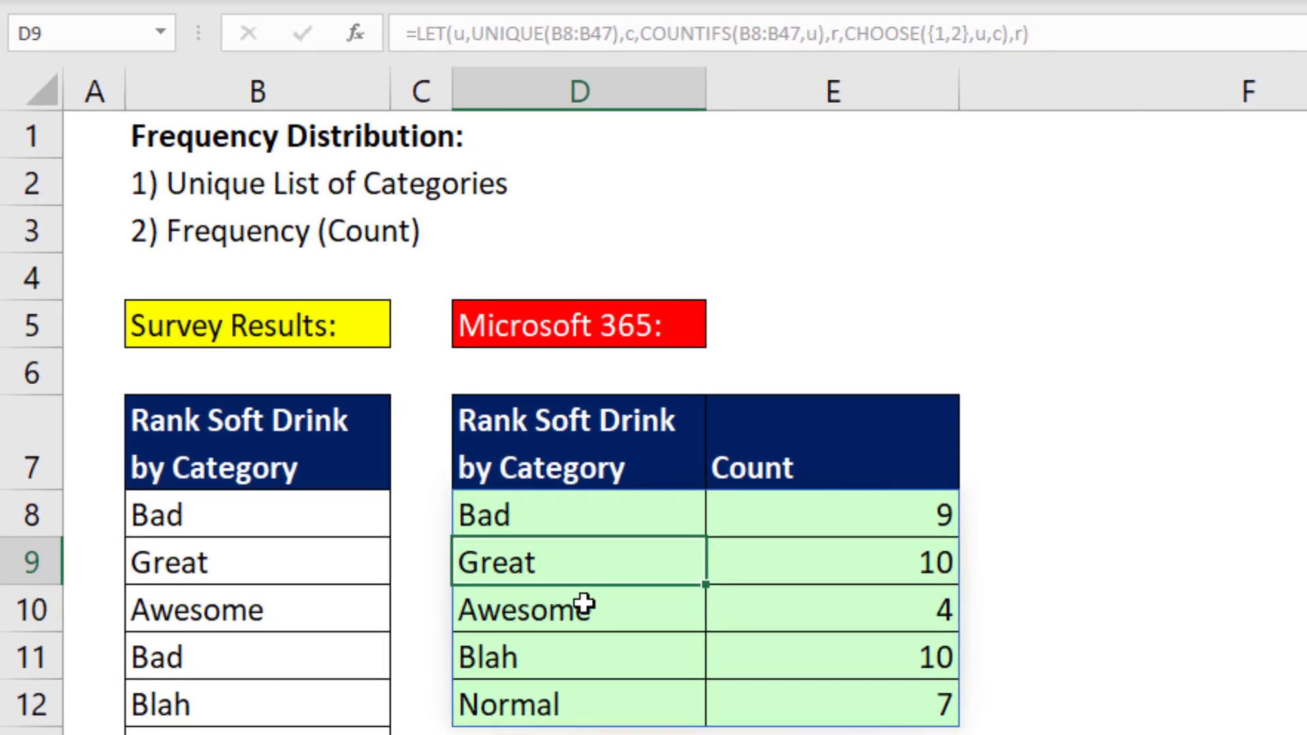
click(584, 605)
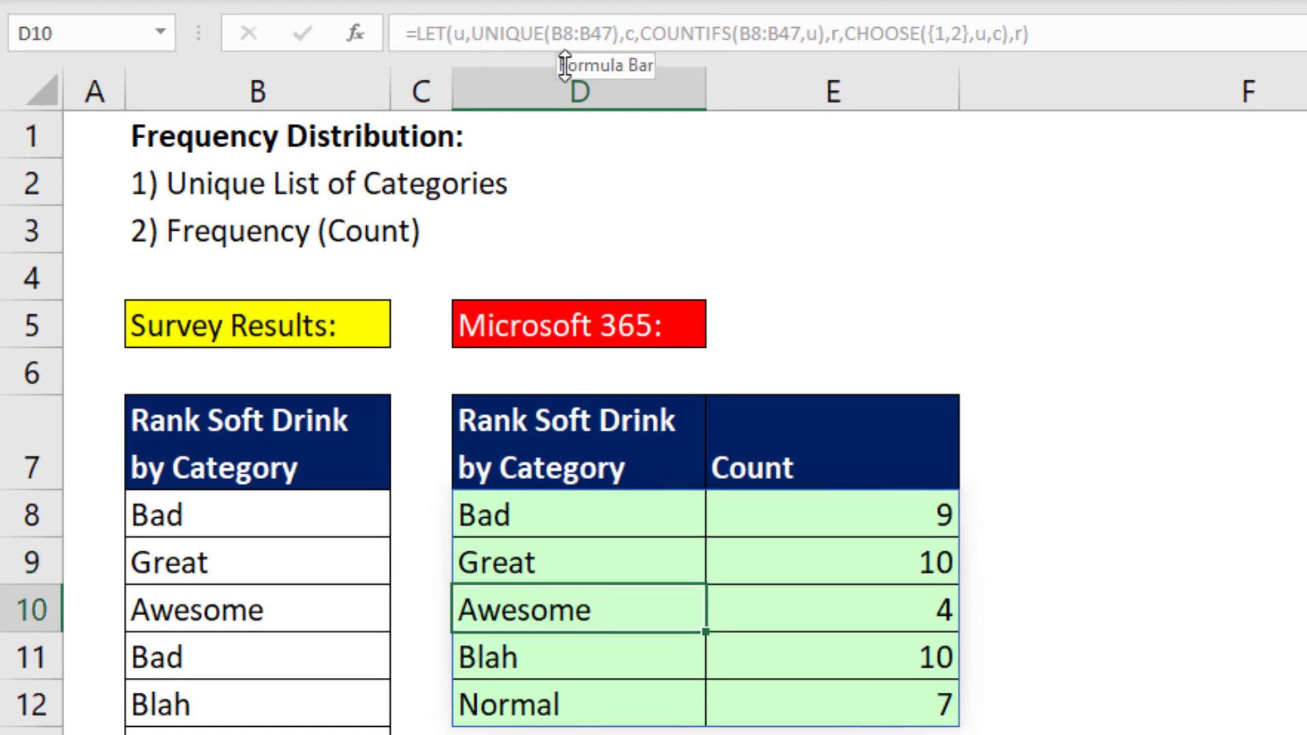
click(878, 563)
click(874, 671)
click(831, 512)
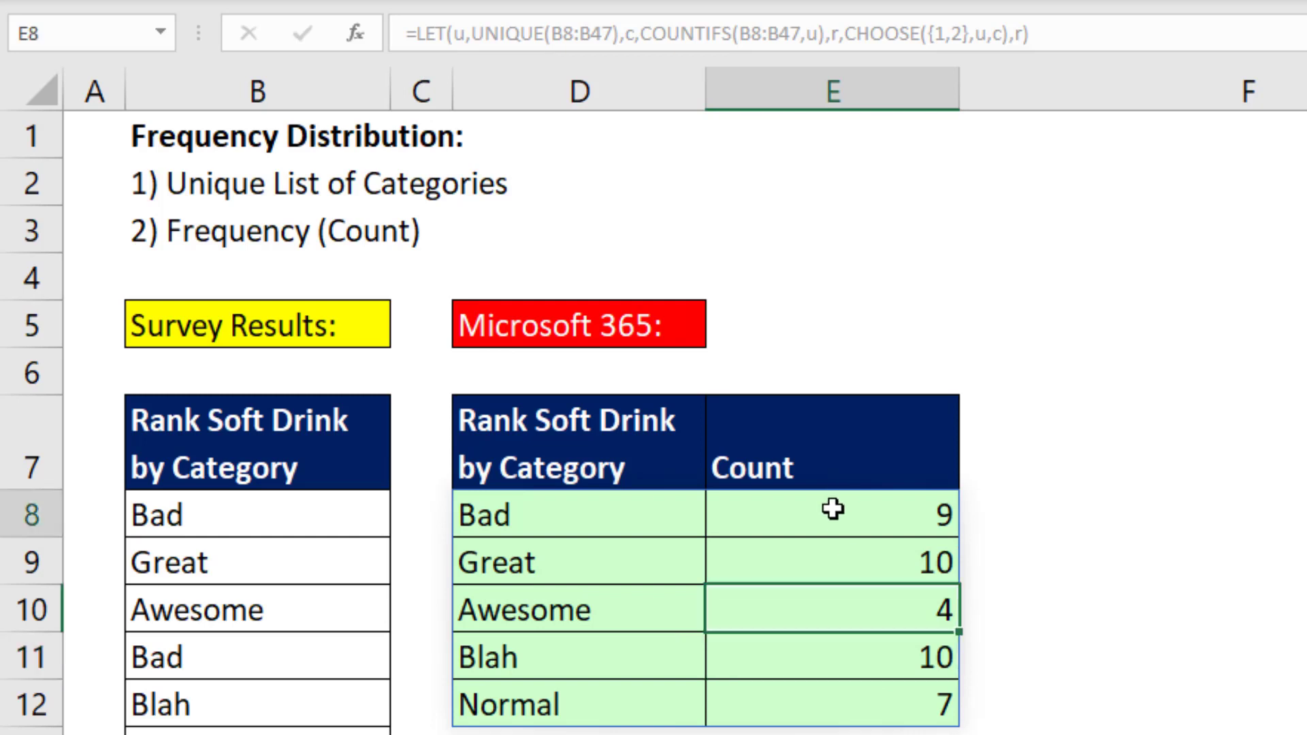
click(555, 514)
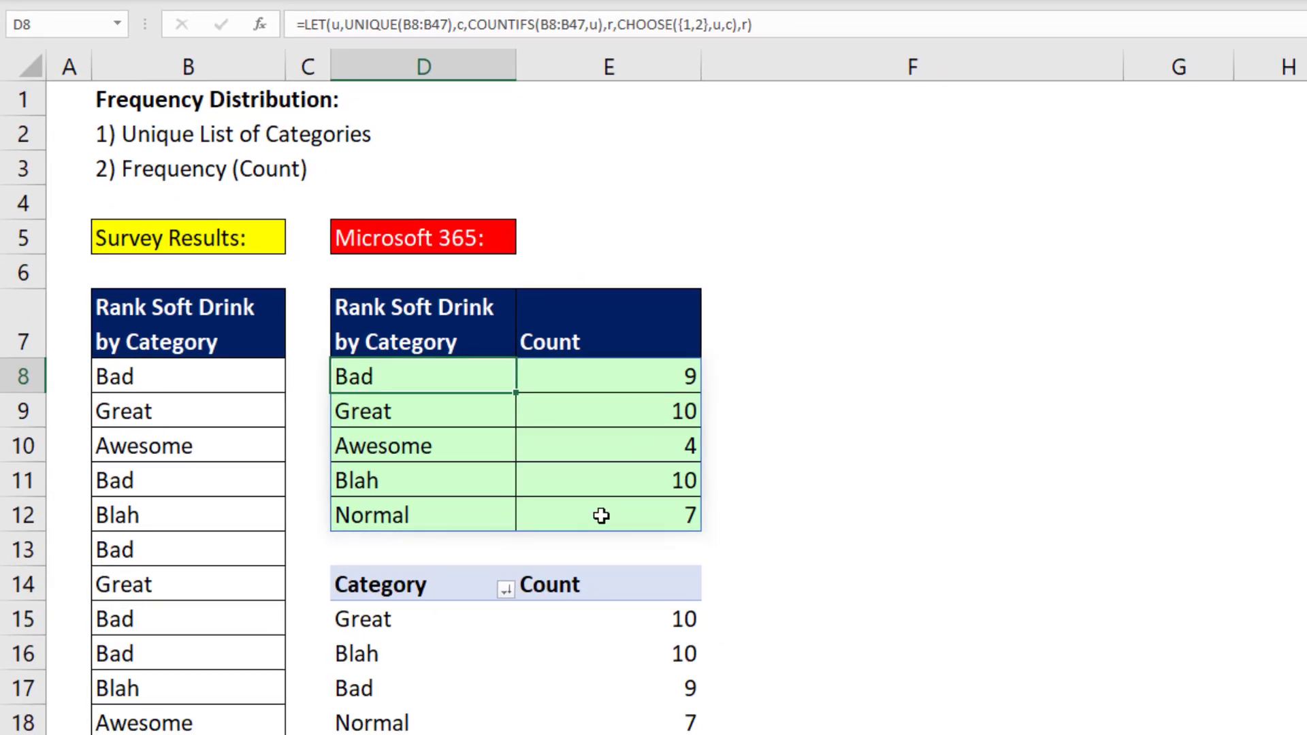
- Replace the returned r with SORT(r,2,-1) so counts are sorted descending
key(F2)
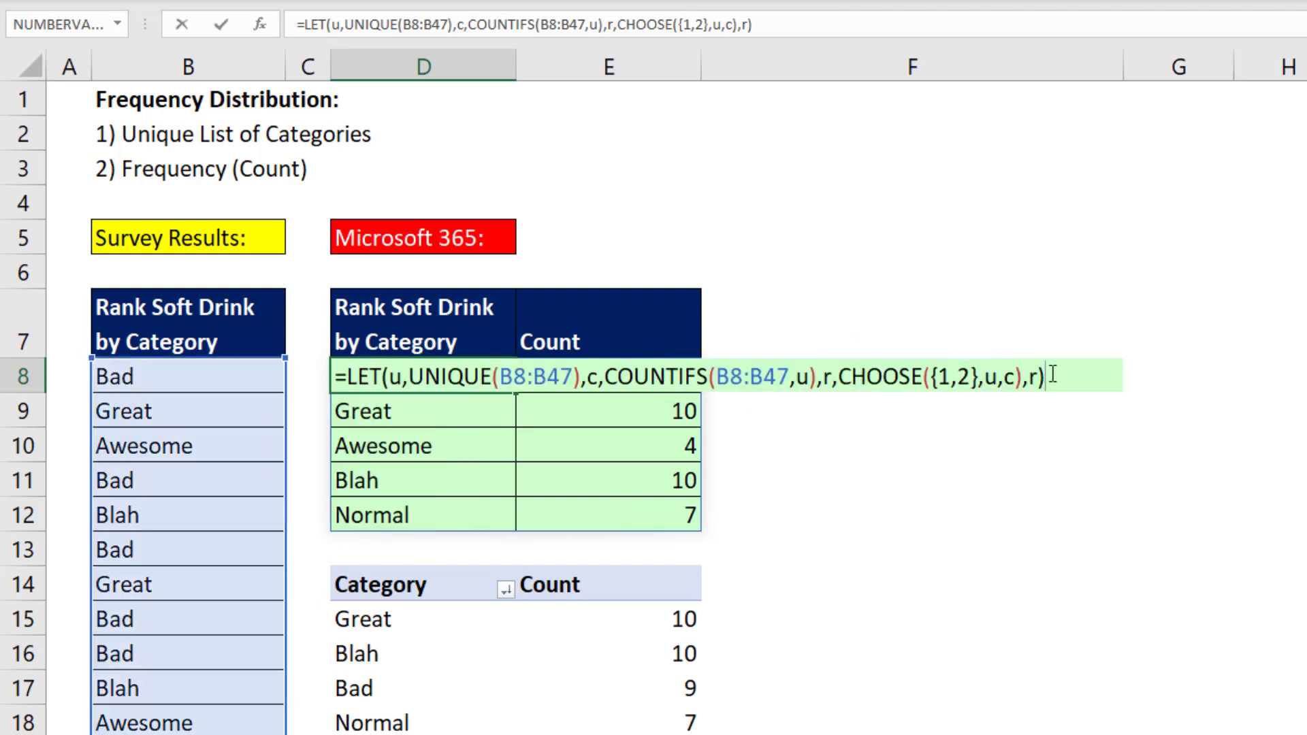
key(BackSpace)
key(Escape)
key(BackSpace)
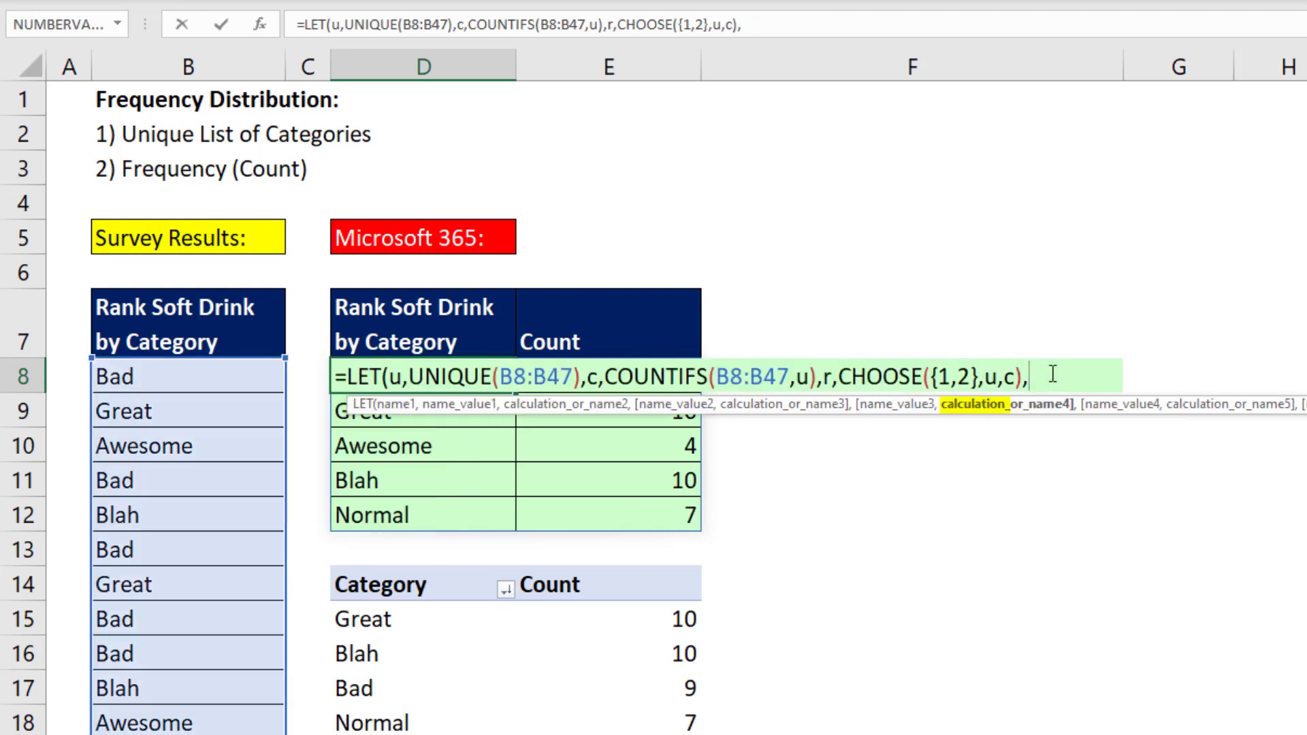
text(sort)
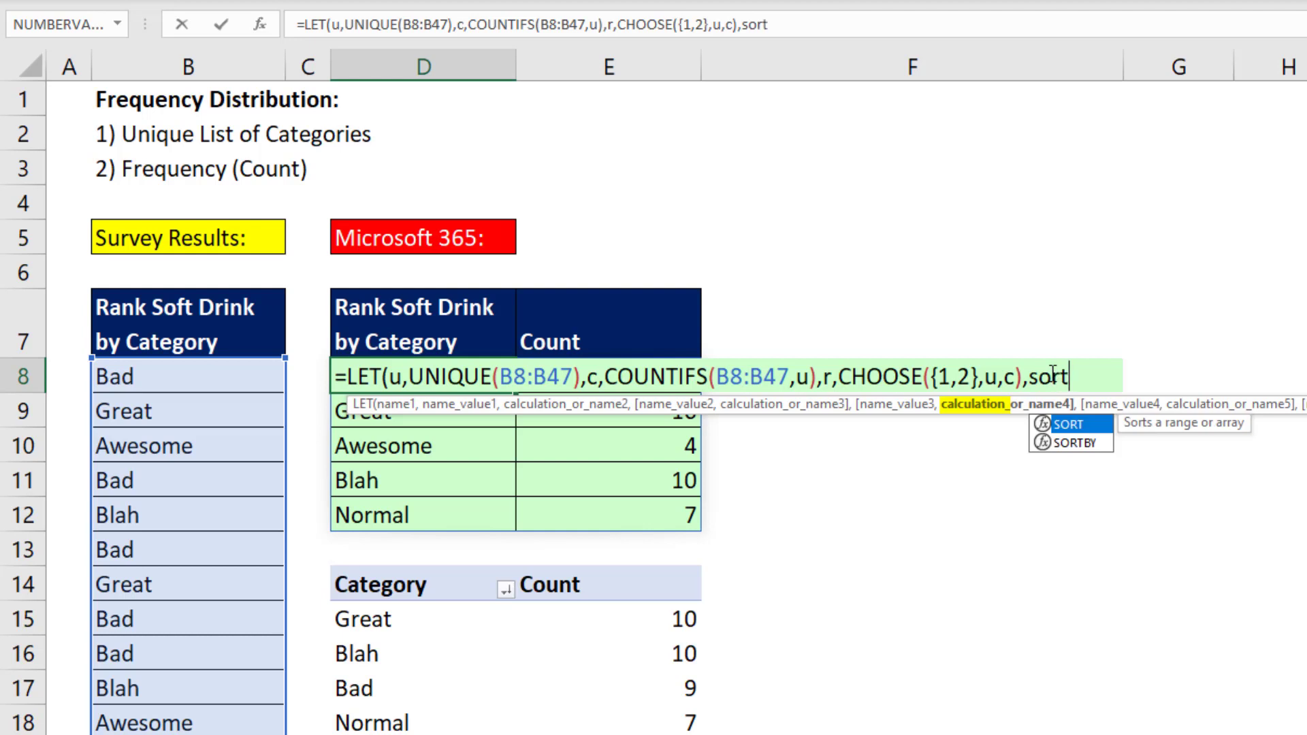
key(Tab)
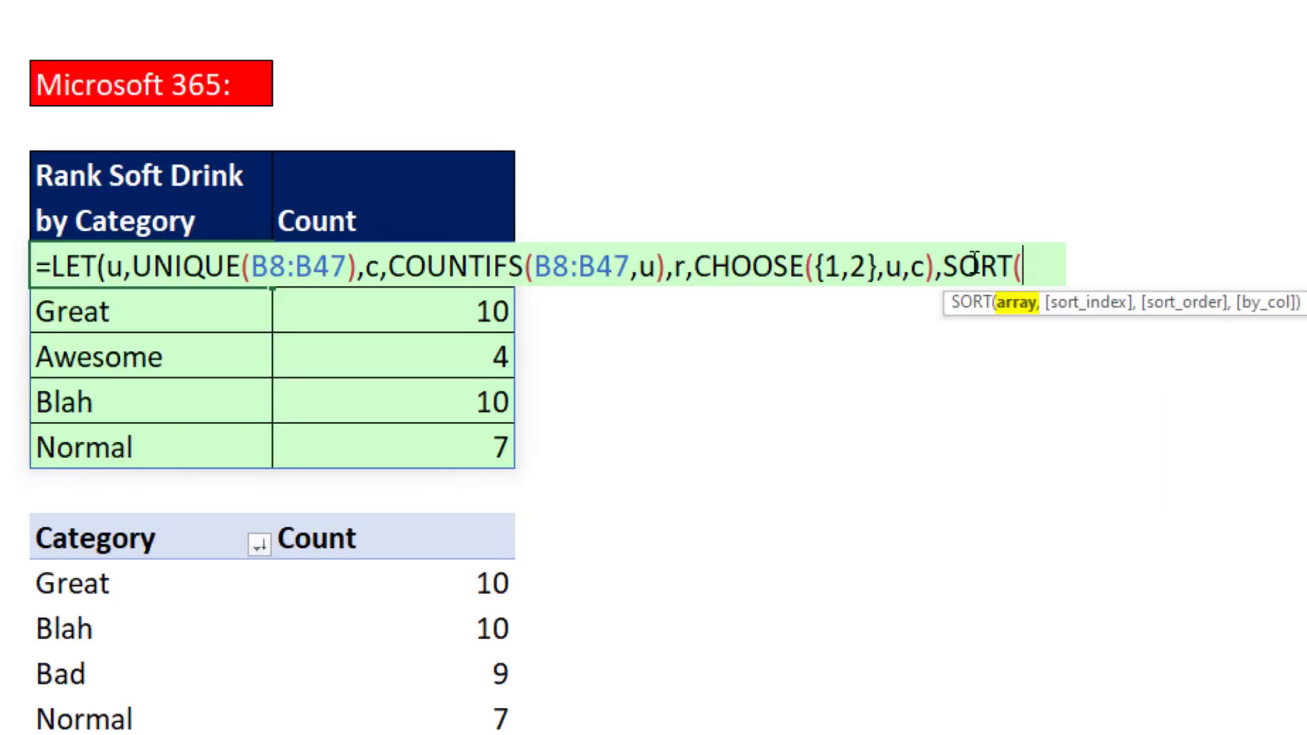
text(r)
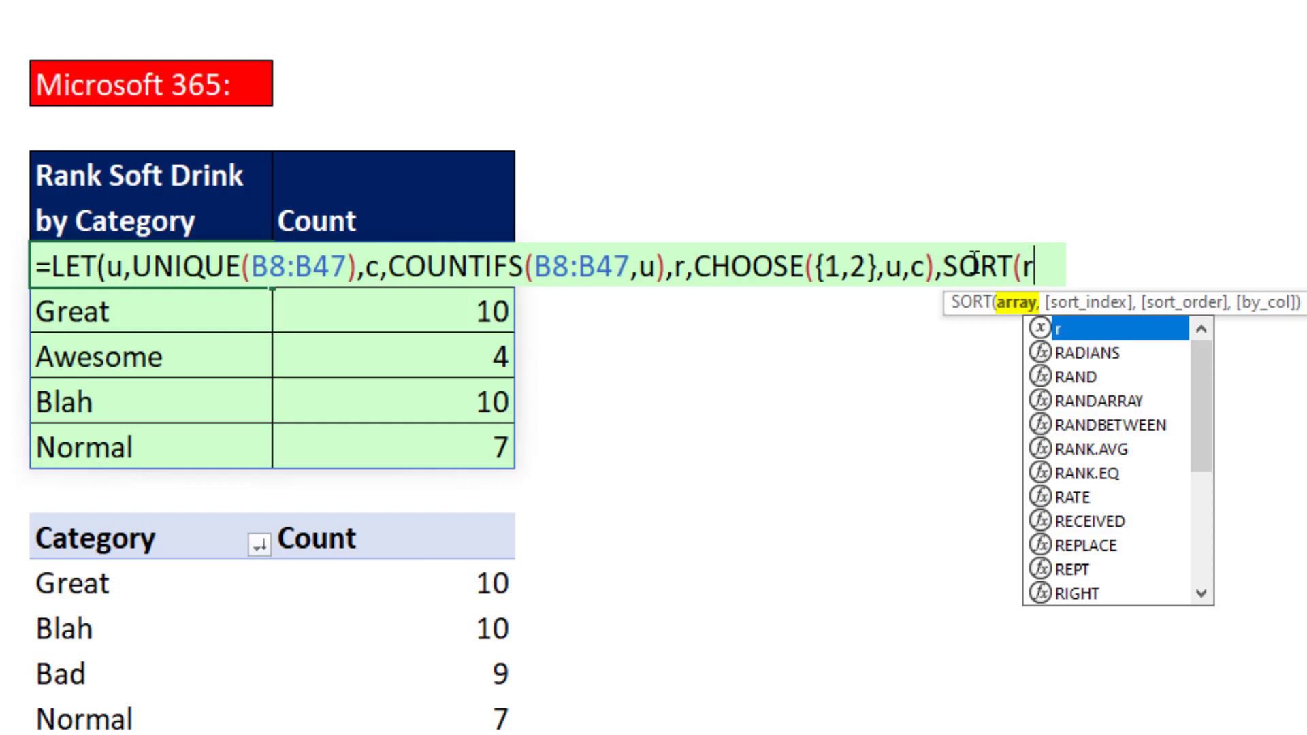
text(,)
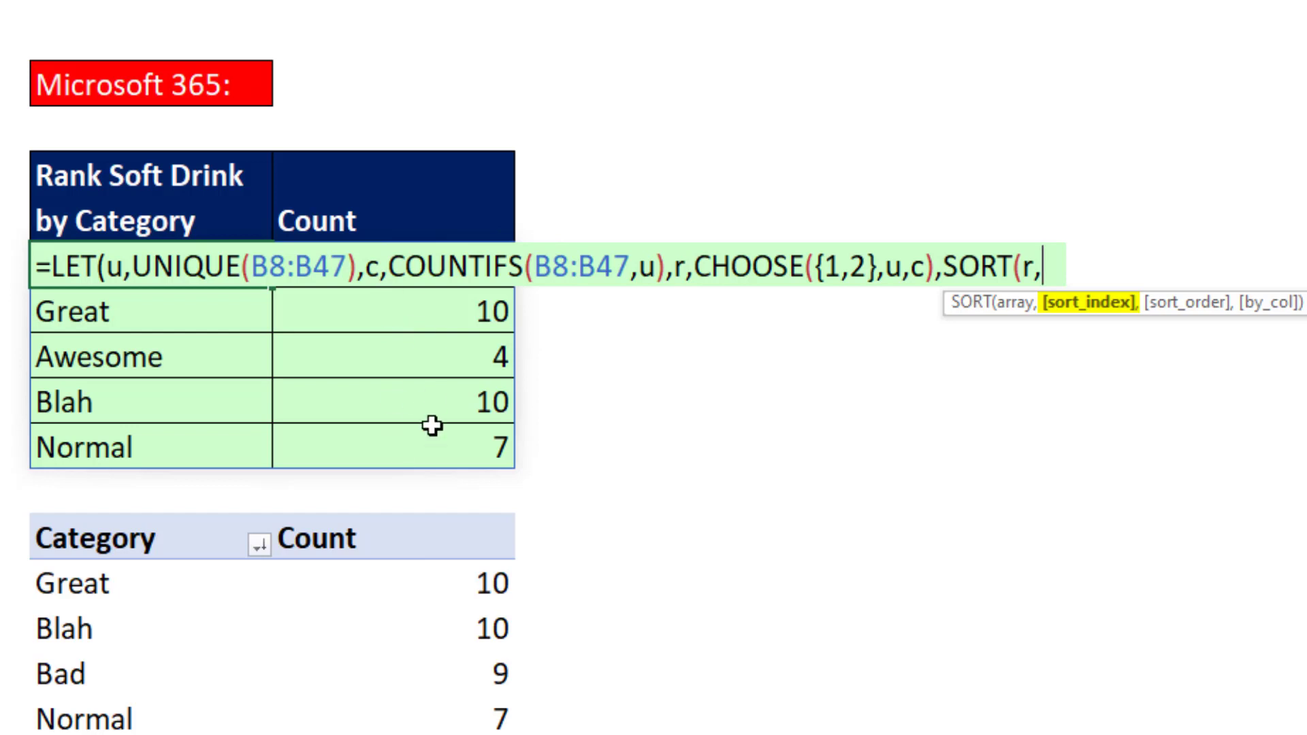
text(2)
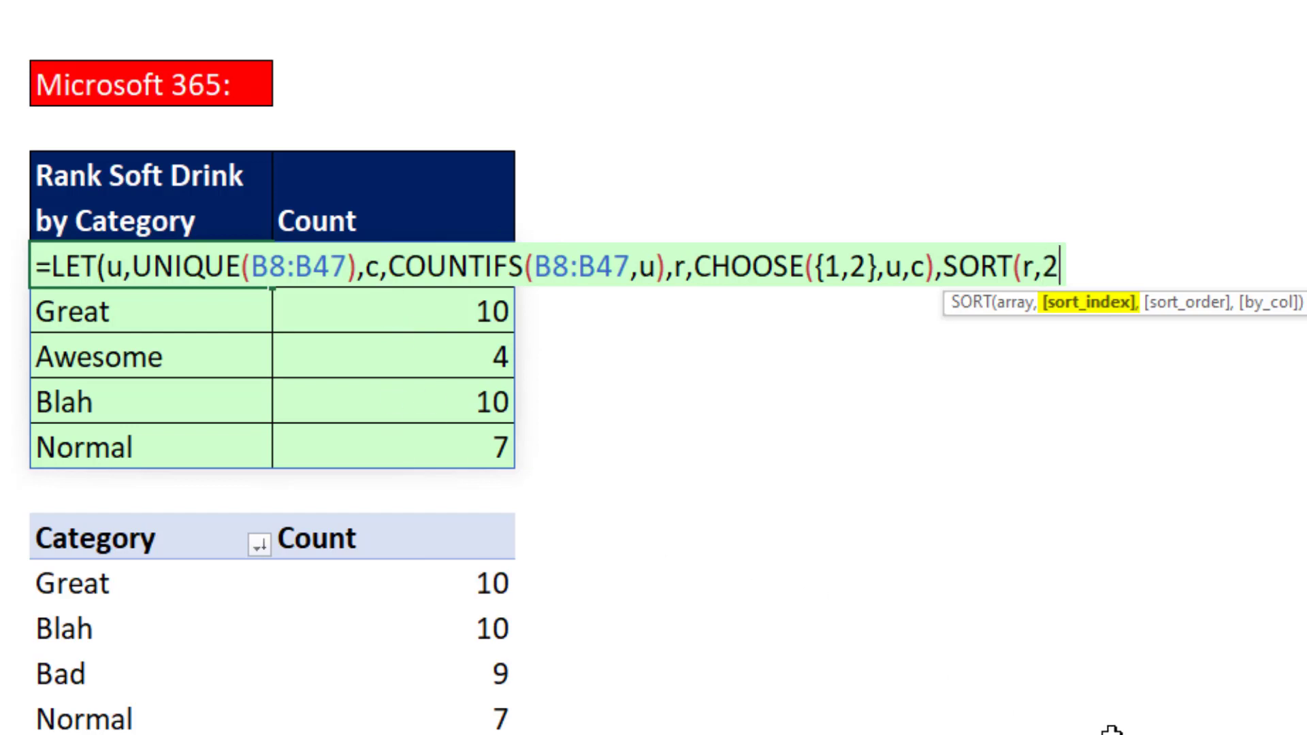
text(,)
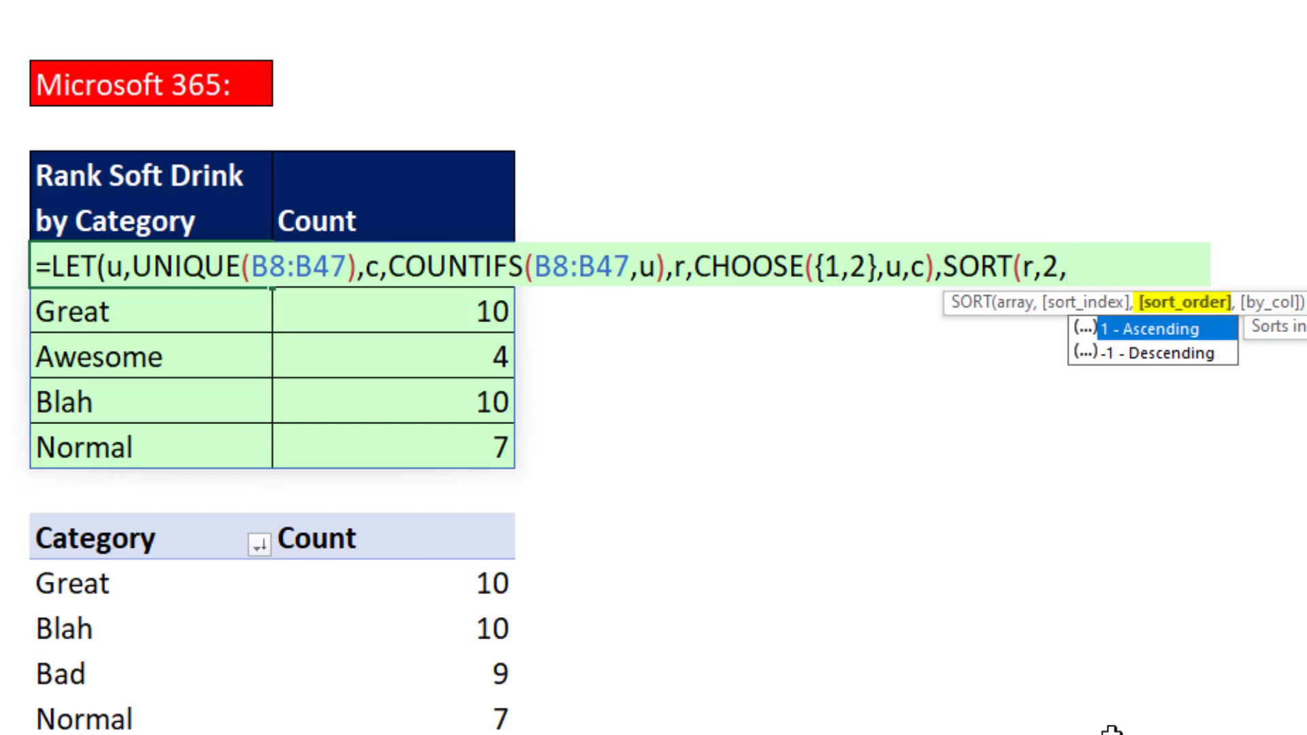
key(Down)
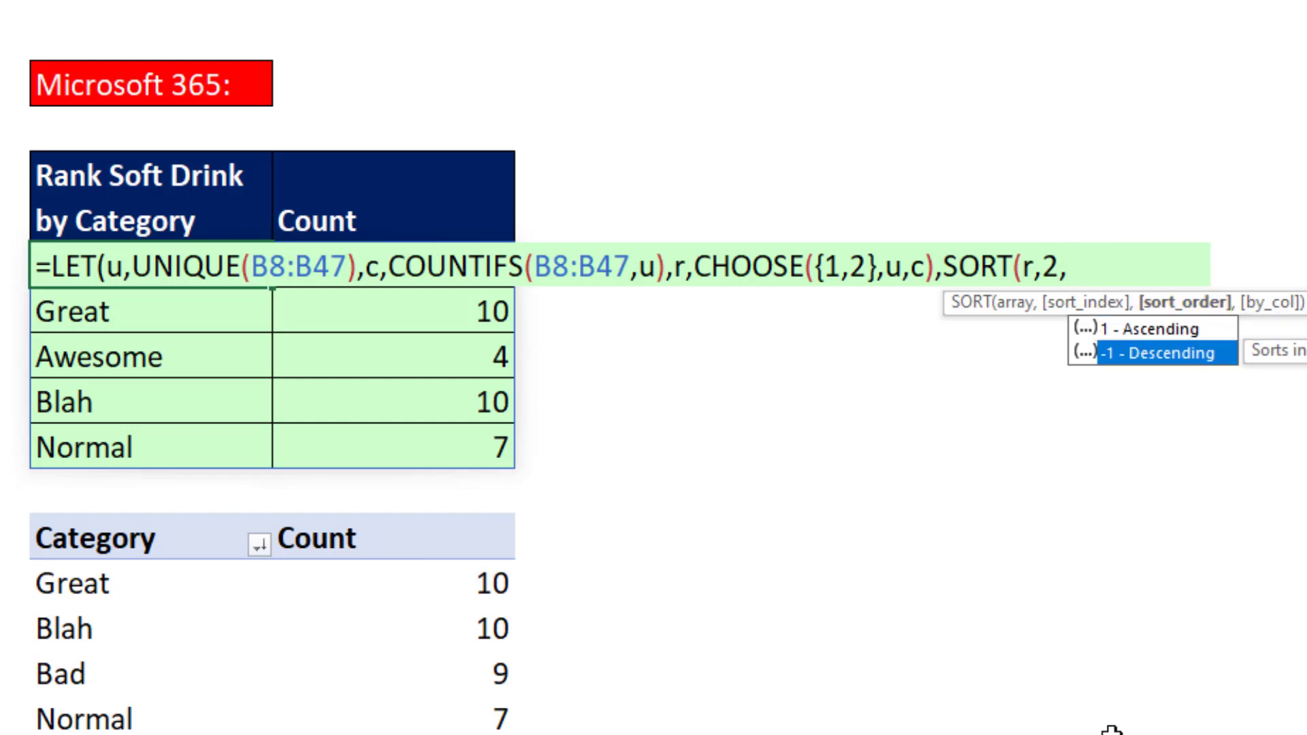
key(Tab)
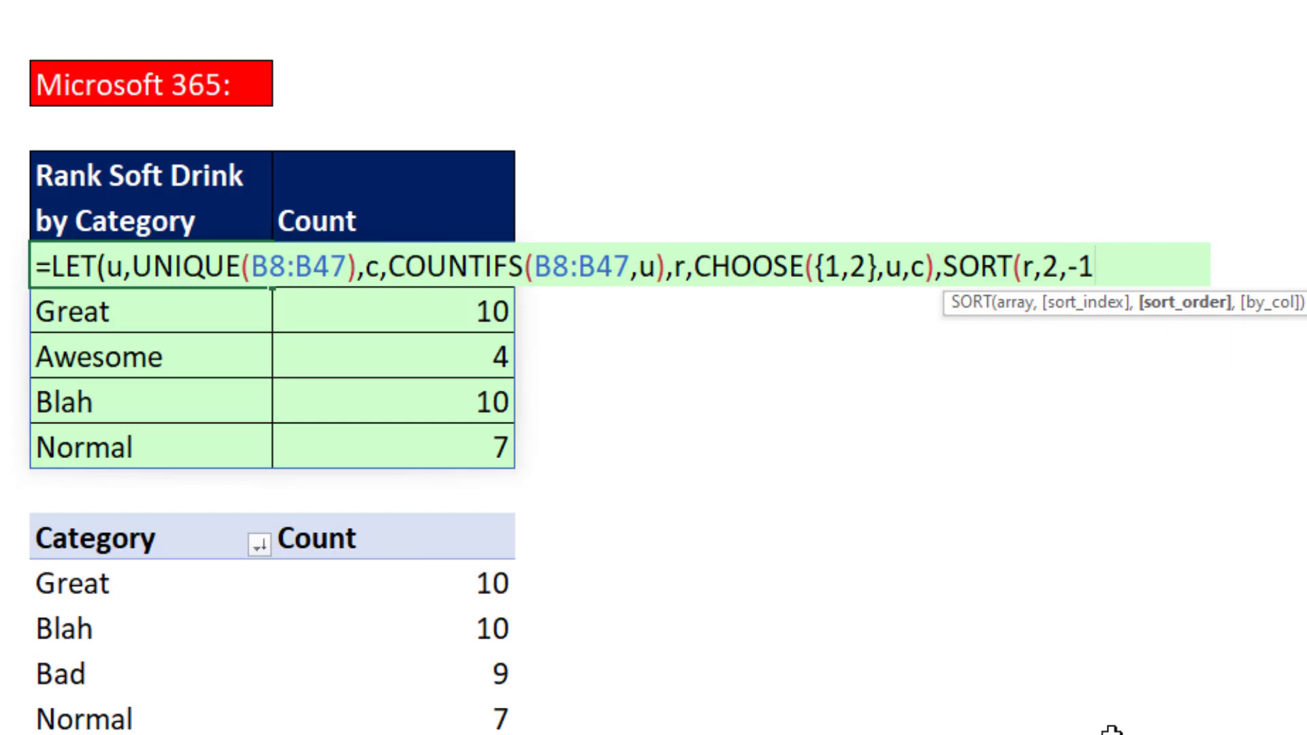
text())
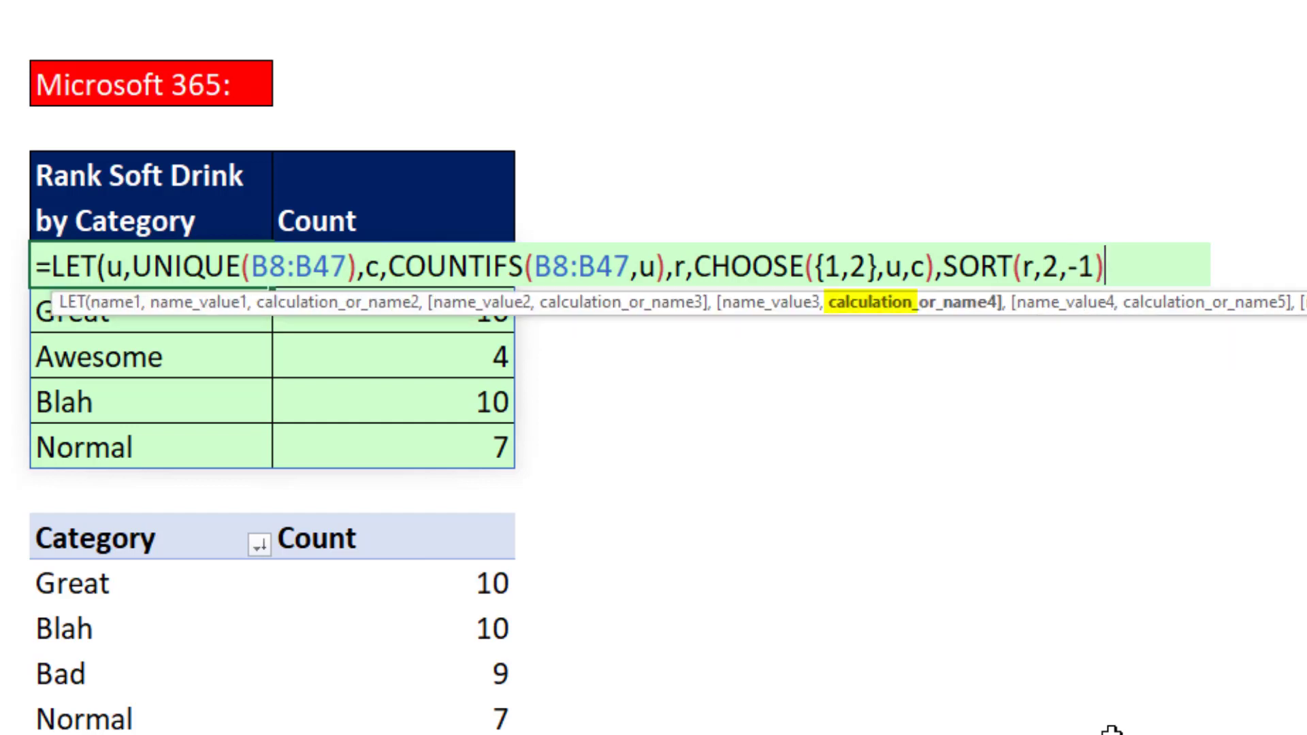
text())
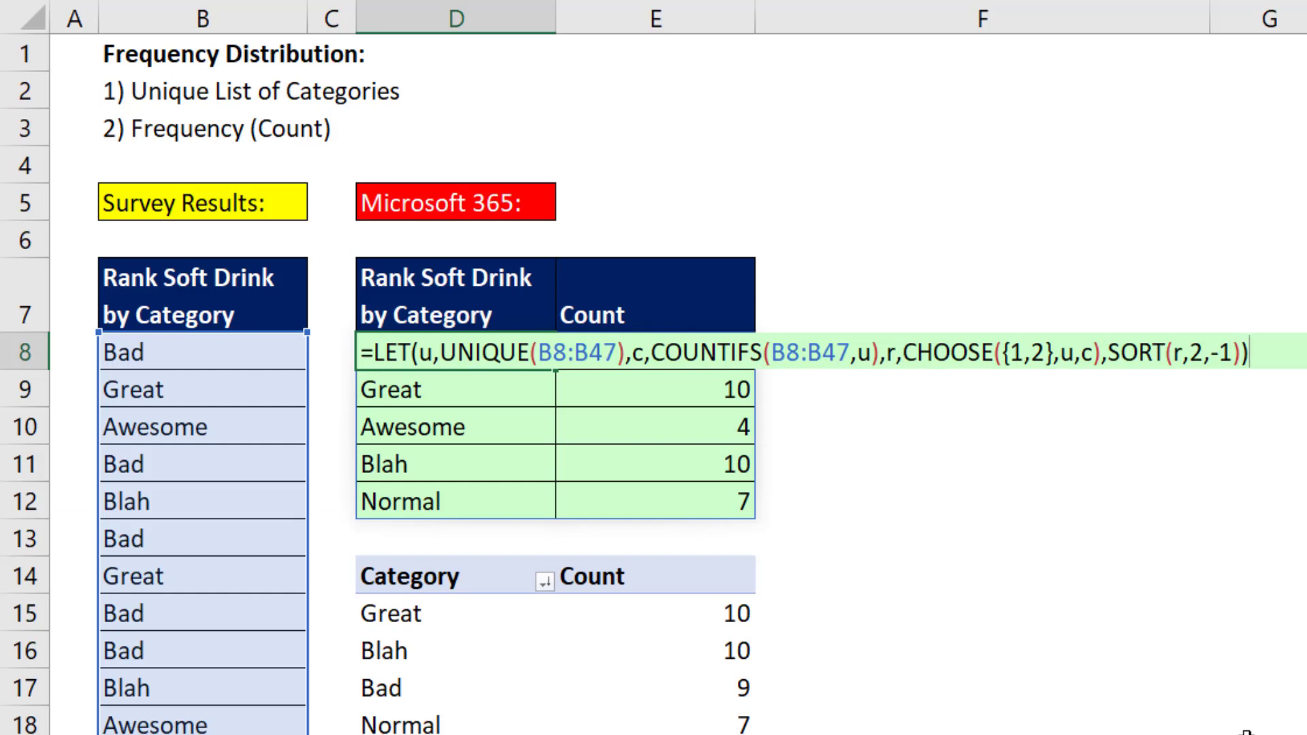
key(Return)
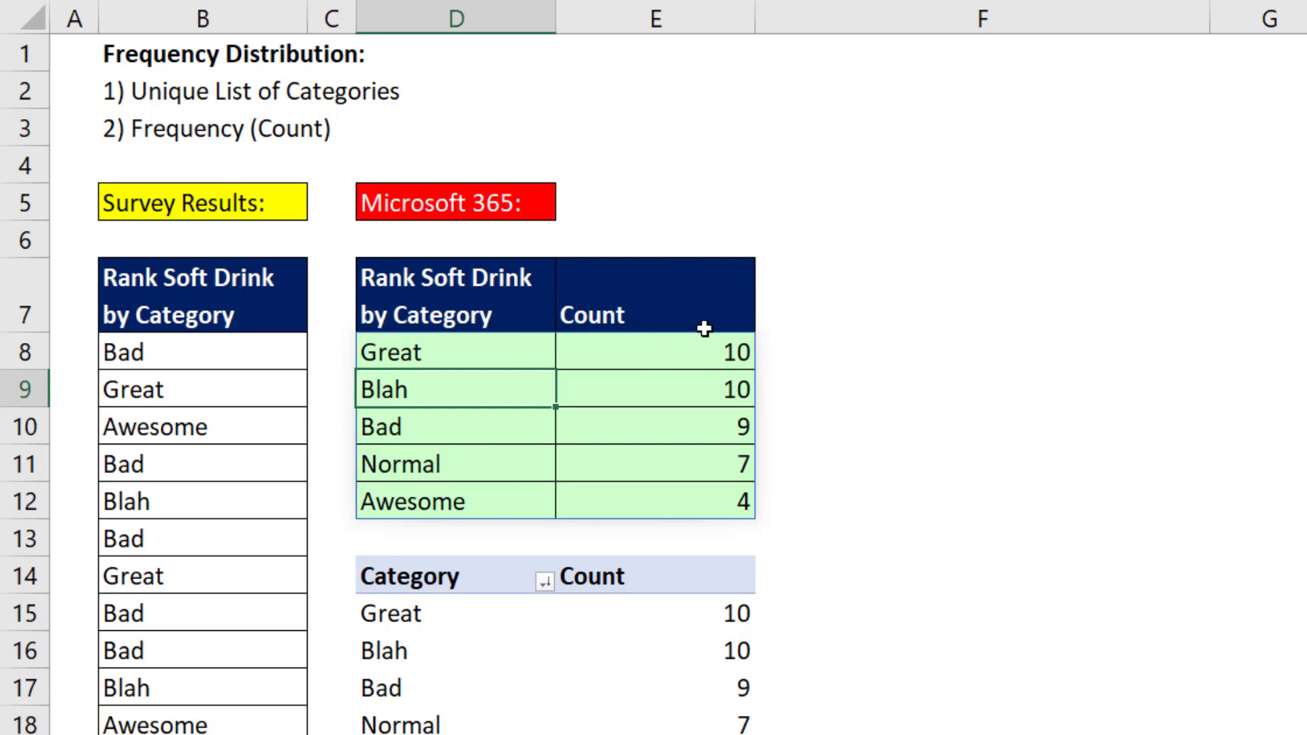
- Change B8 from Bad to Great, updating the spill to Great 11 and Bad 8
click(268, 359)
text(Great)
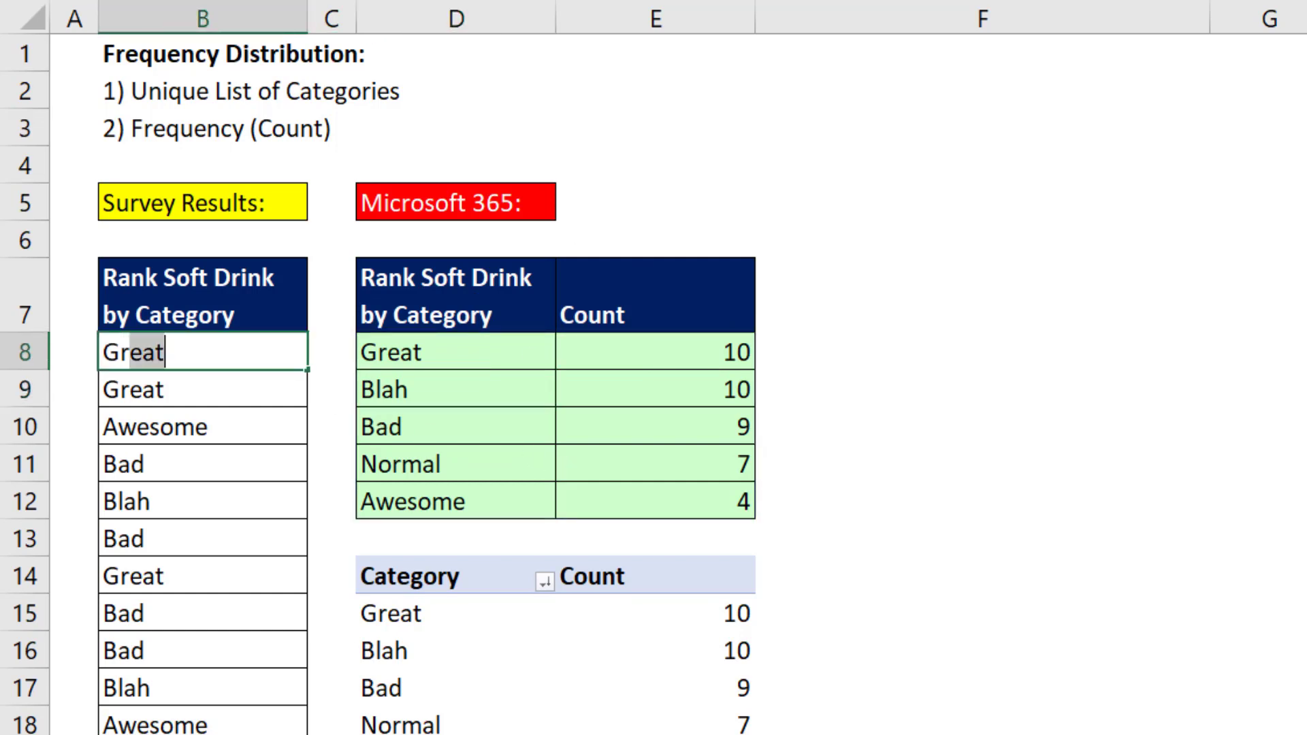
key(Return)
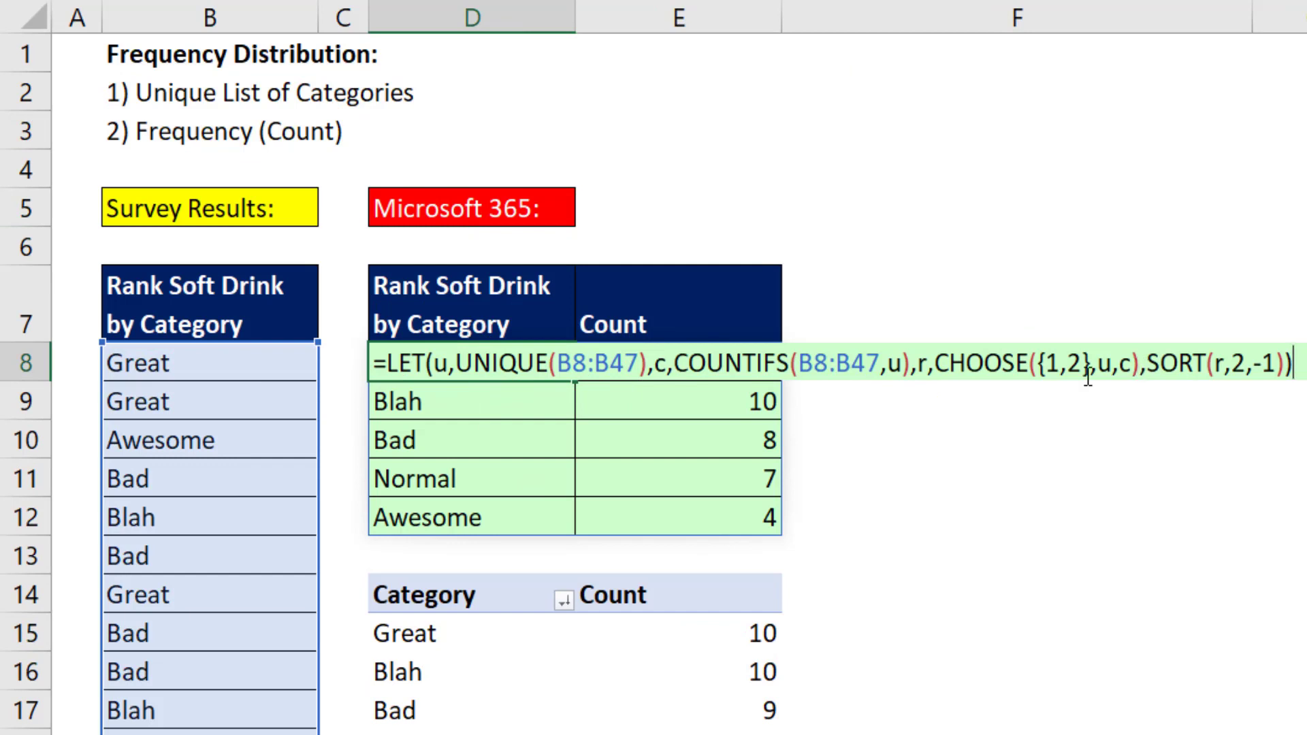
- Break the D8 formula into separate lines after LET( and before c, r, and SORT(r,2,-1)
key(Left)
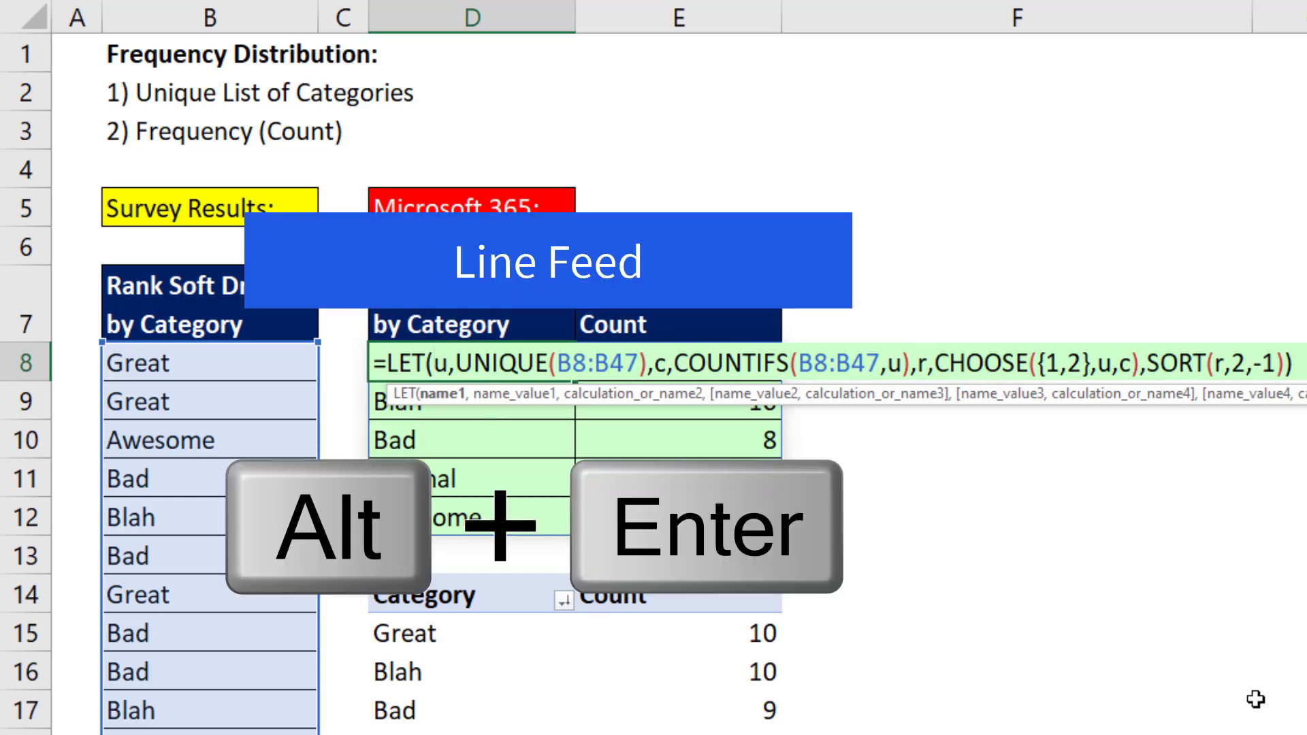
key(alt+Return)
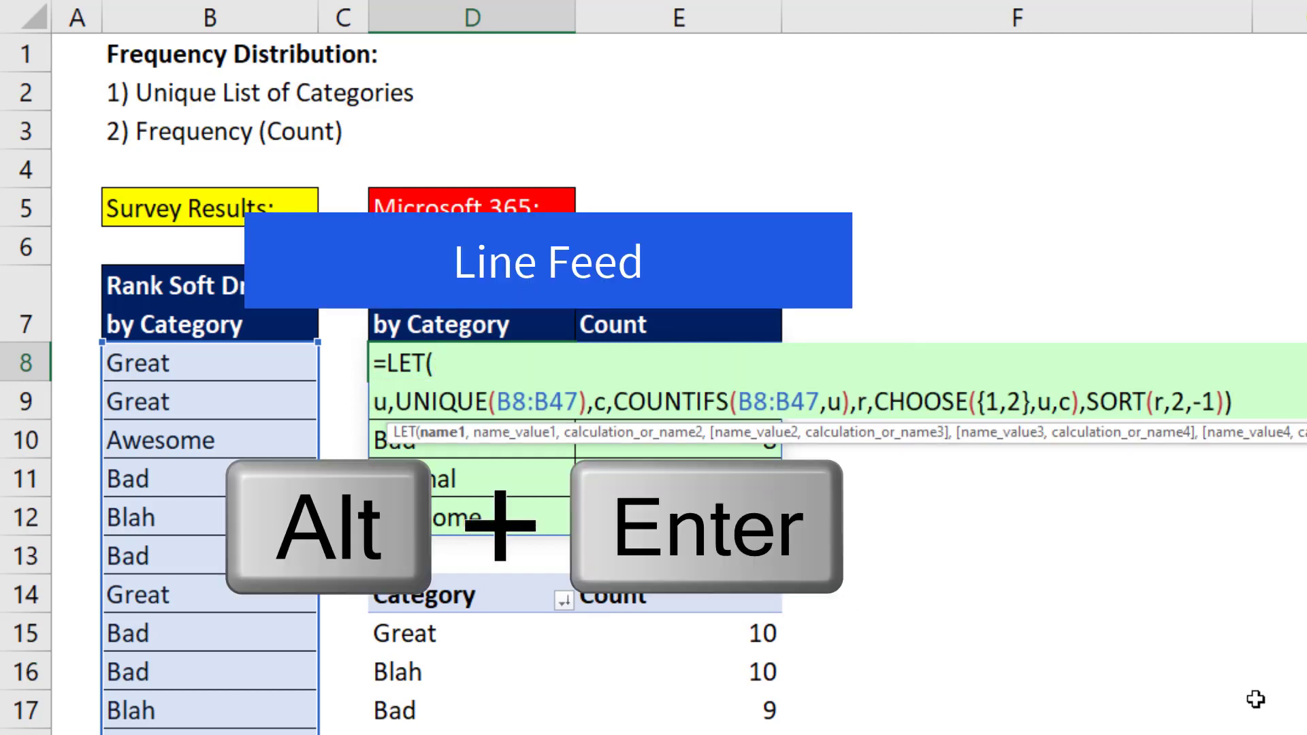
click(602, 409)
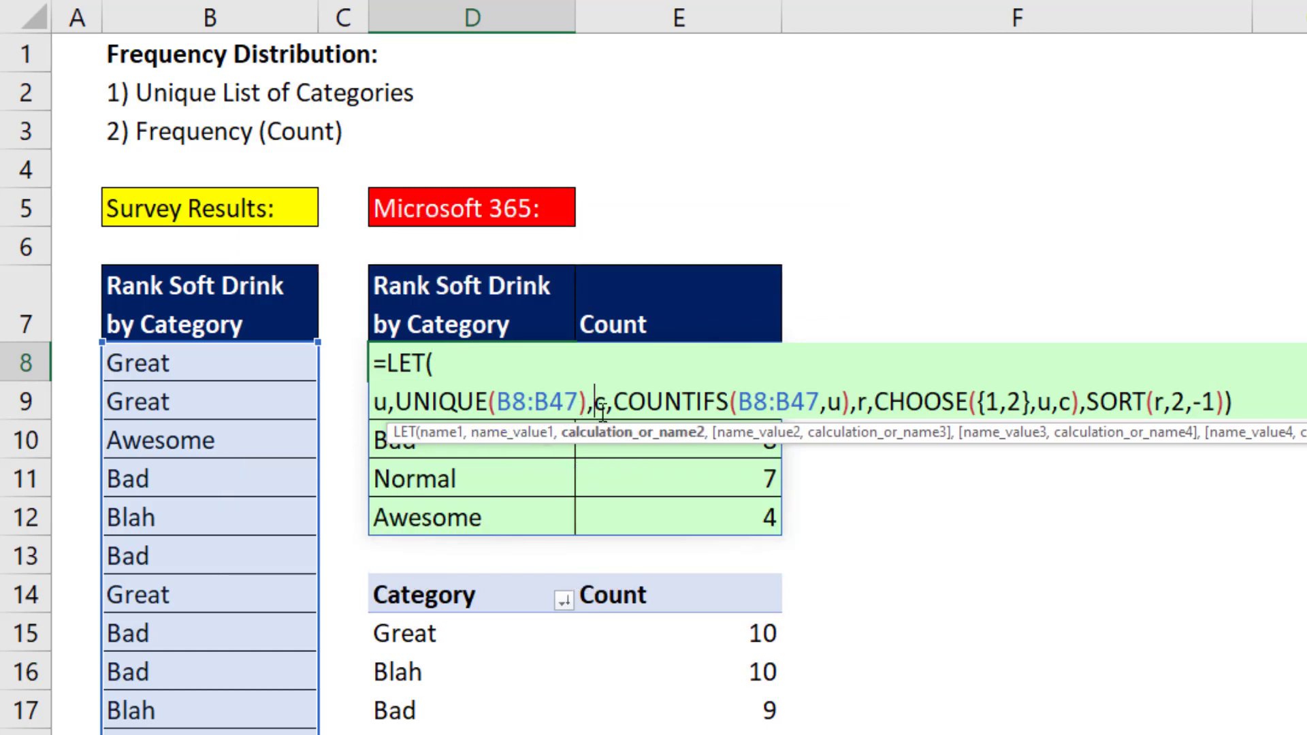
key(alt+Return)
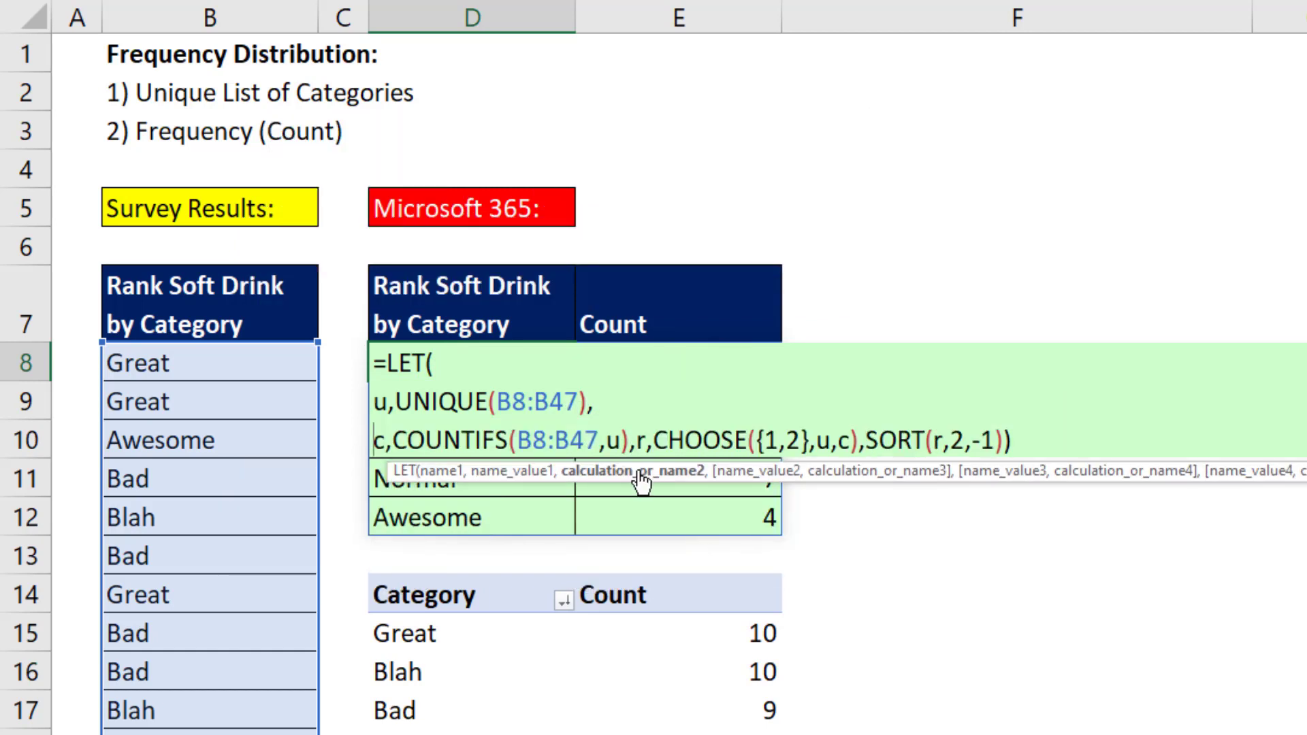
click(635, 440)
key(alt+Return)
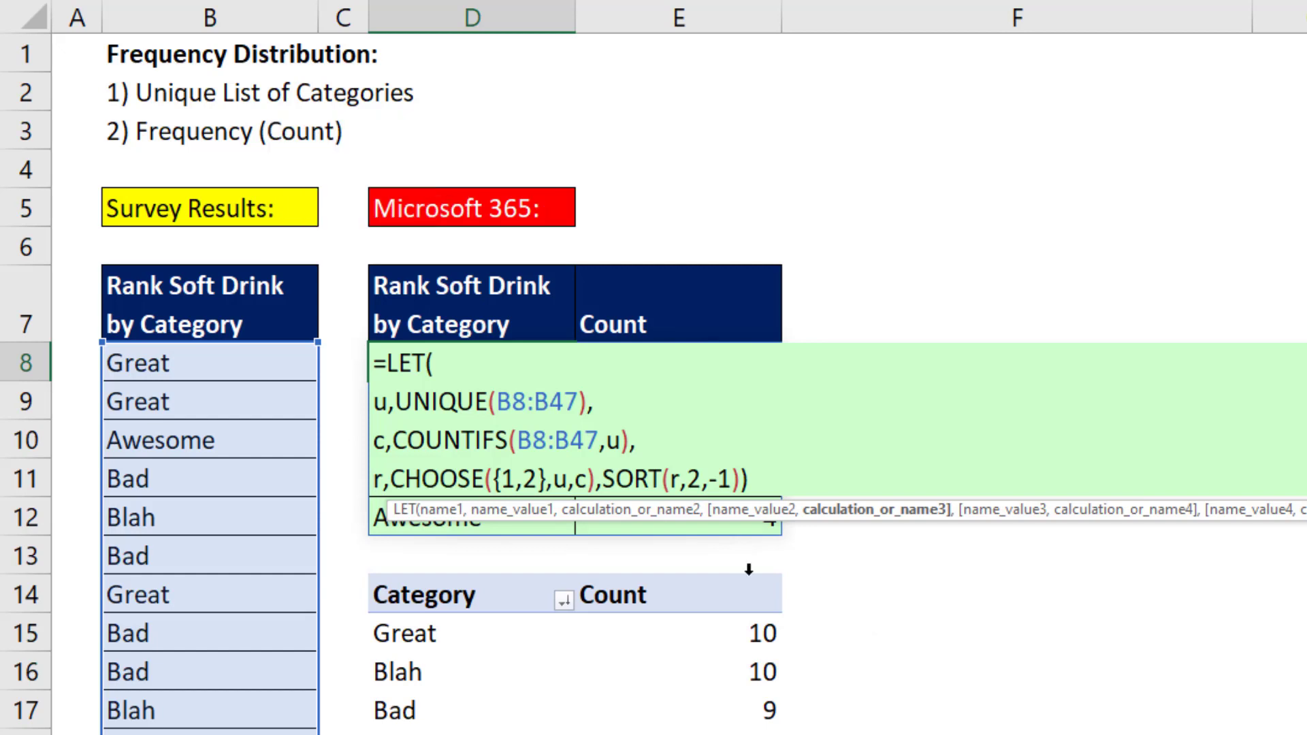
click(602, 479)
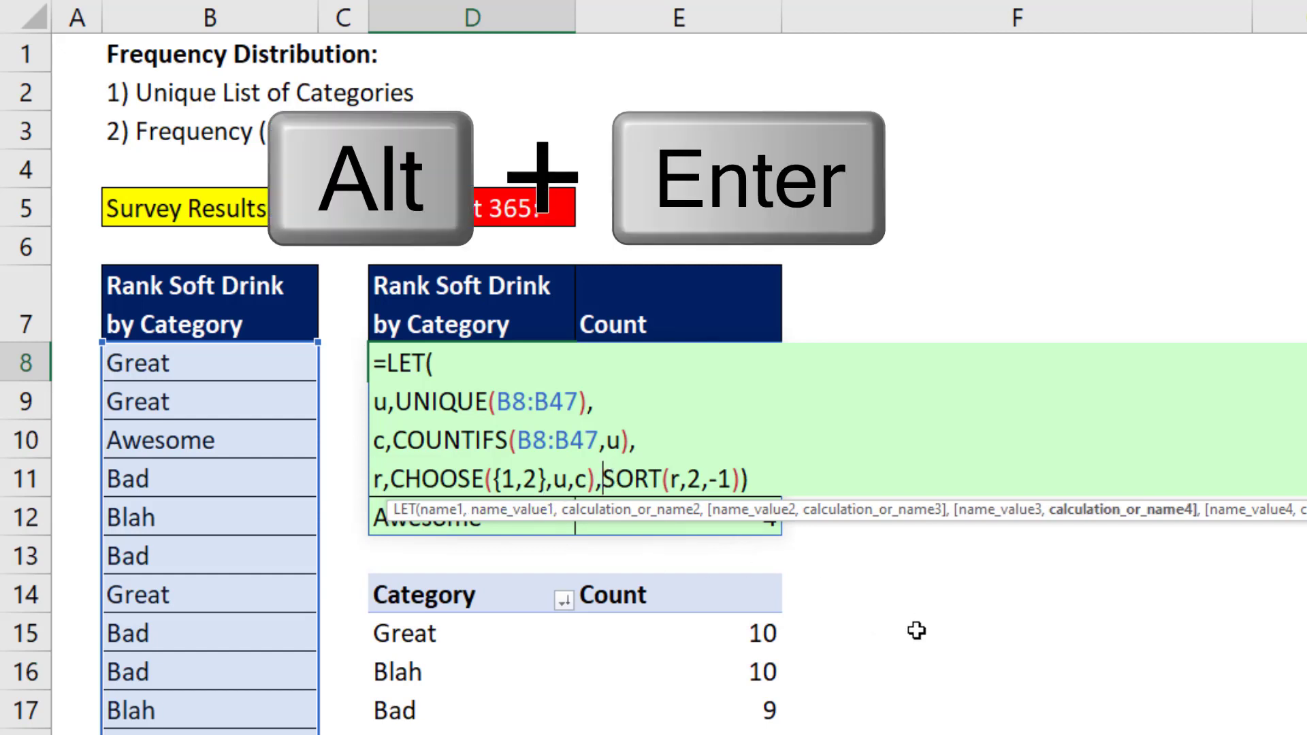
key(alt+Return)
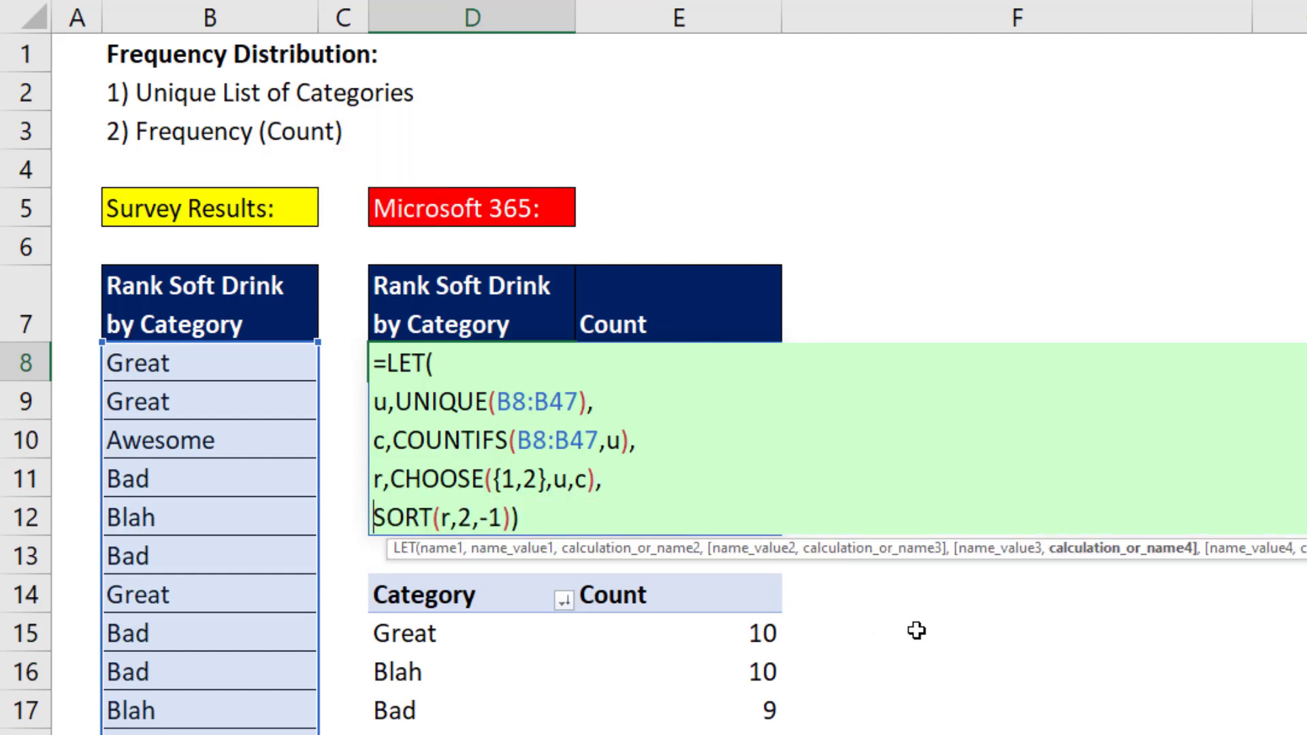
key(ctrl+Return)
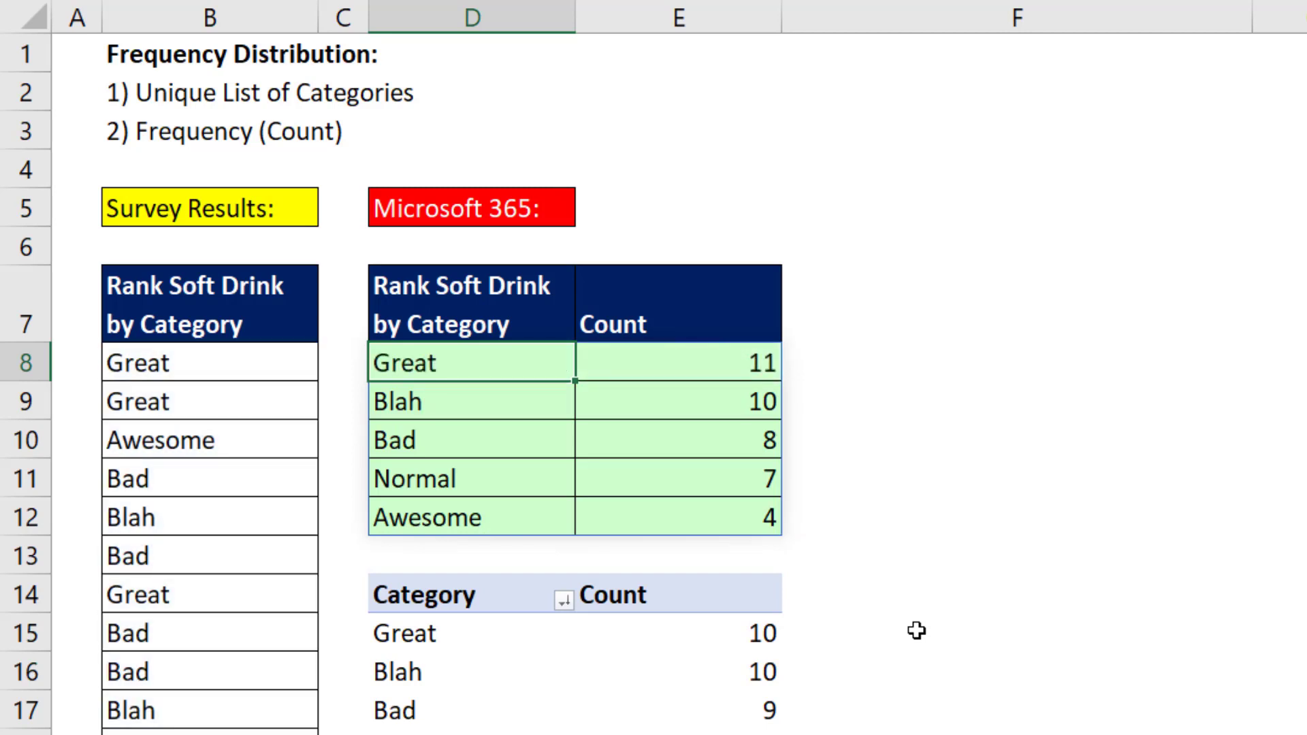
key(F2)
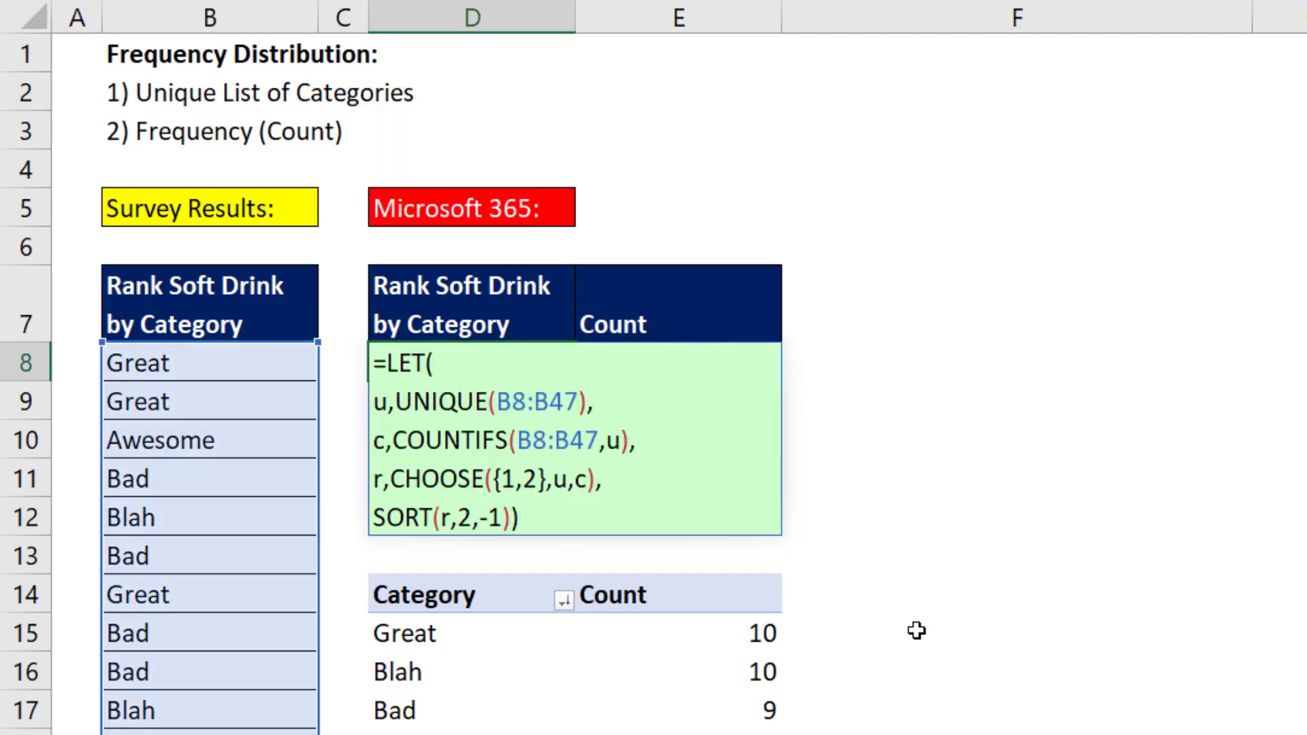